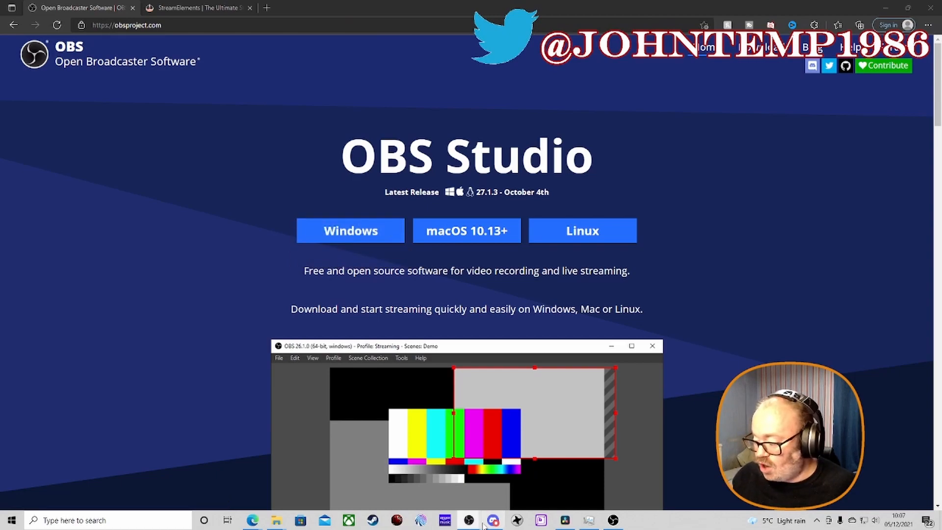
Step: Switch from Edge's OBS download page to the empty OBS Studio 27.1.3 window
click(613, 520)
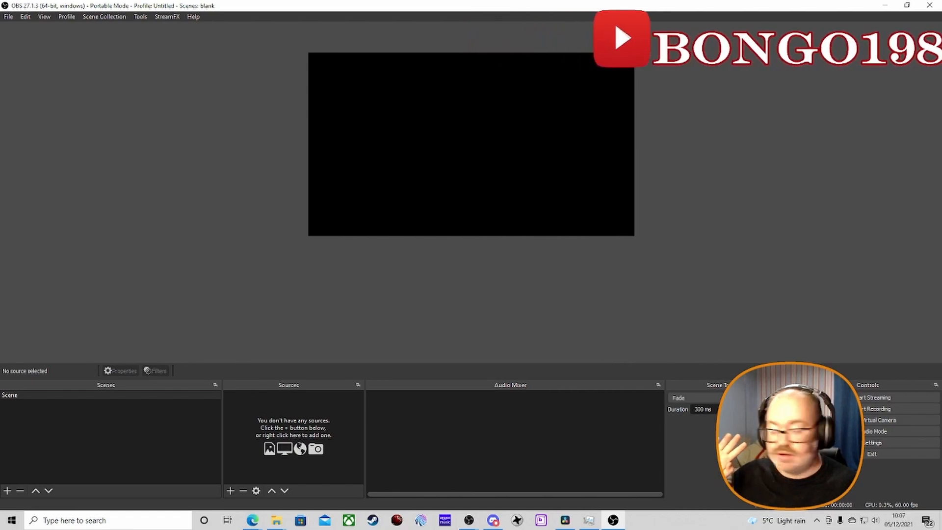
Step: Run the Auto-Configuration Wizard optimised for streaming, keeping the default 1920x1080 video settings
click(130, 18)
click(275, 11)
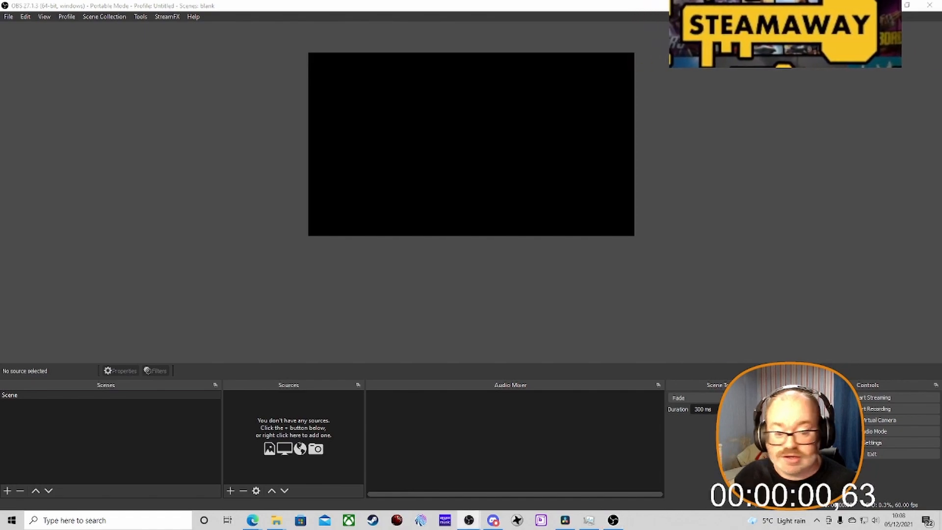
click(141, 17)
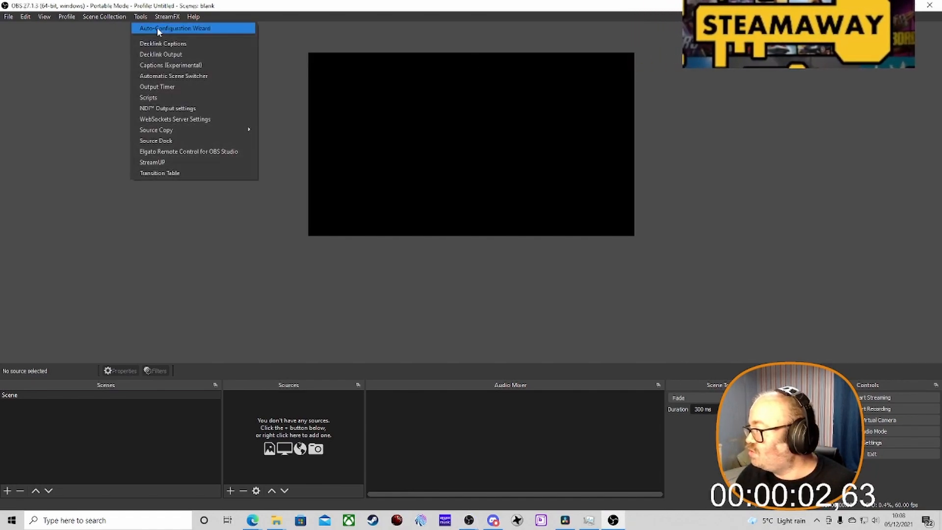
click(157, 28)
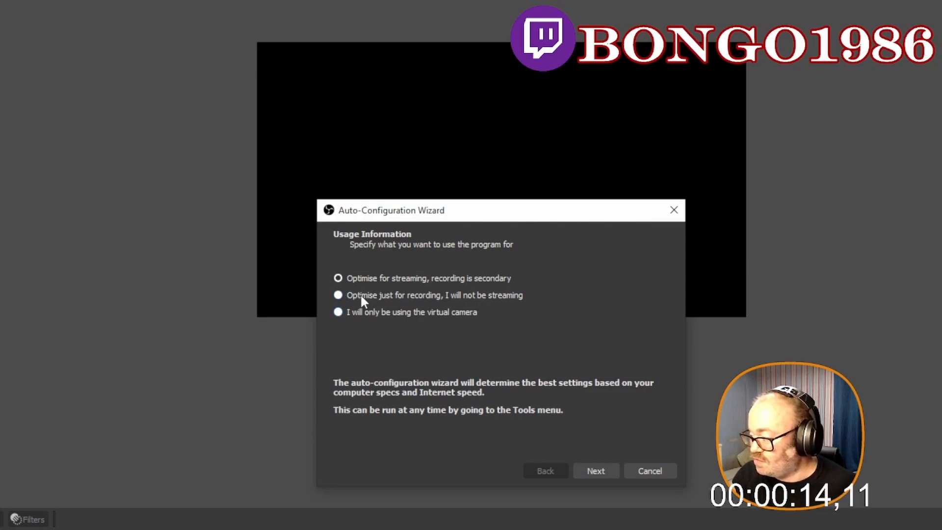
click(585, 470)
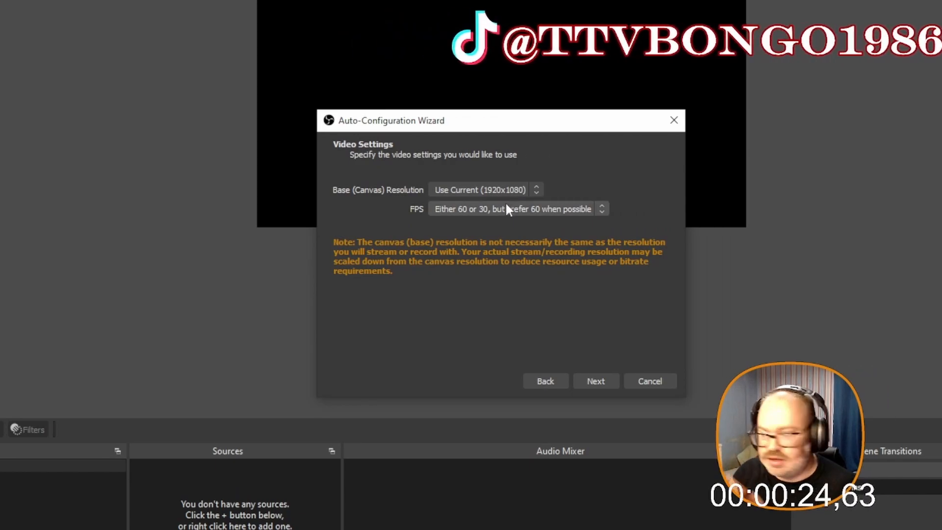
click(596, 380)
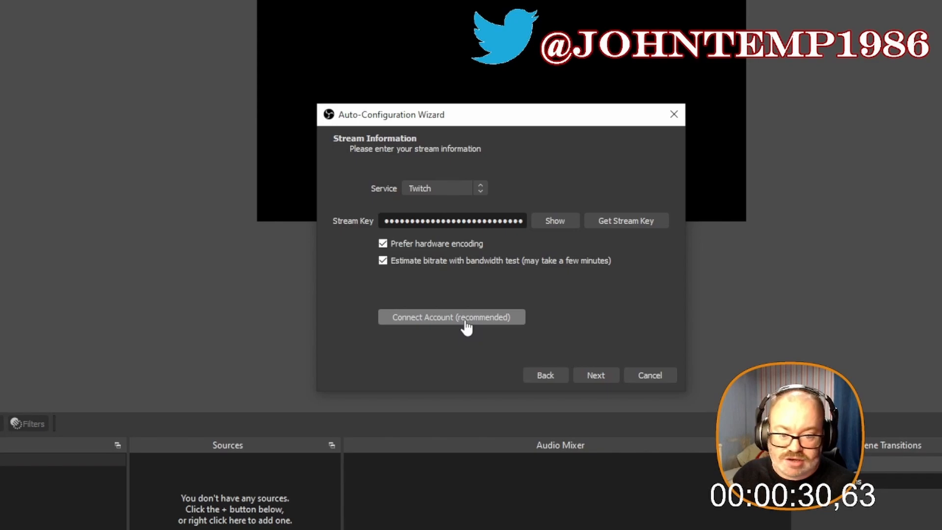
Step: Connect the Twitch account by entering its username, password and authenticator code
click(466, 326)
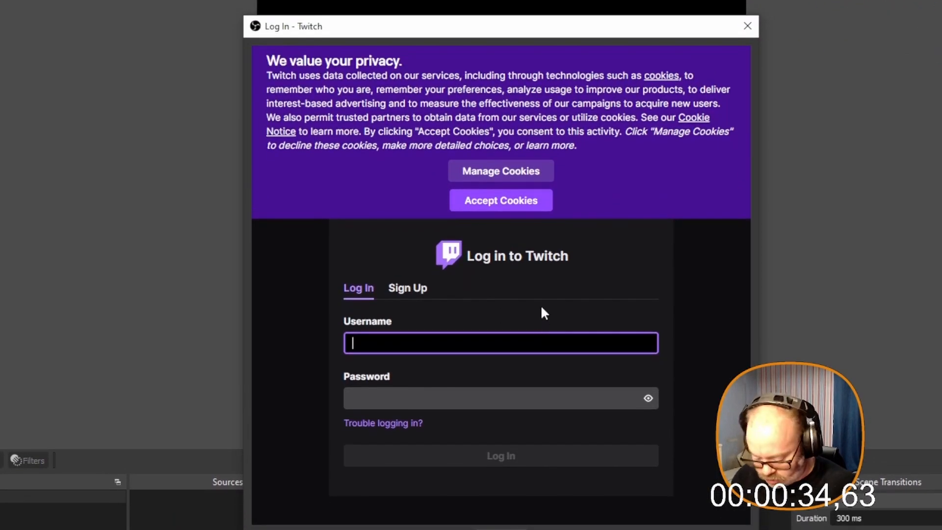
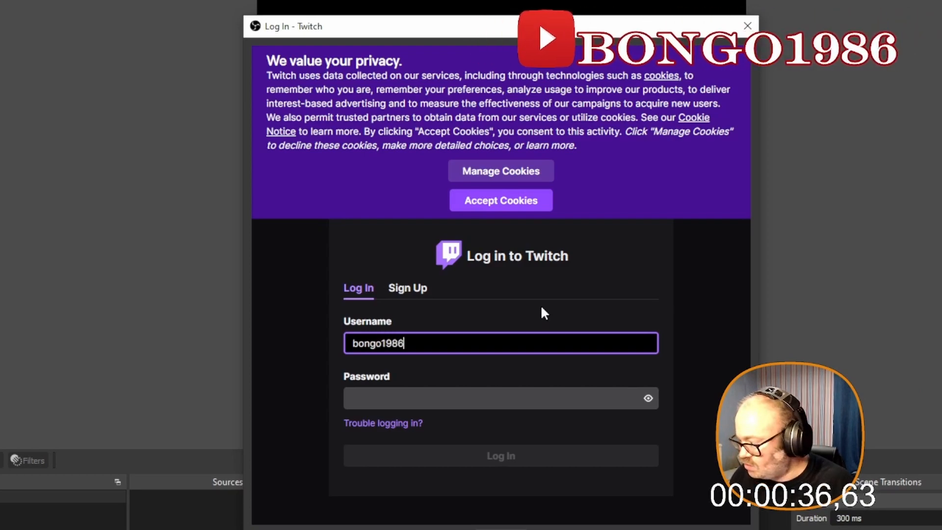
key(Tab)
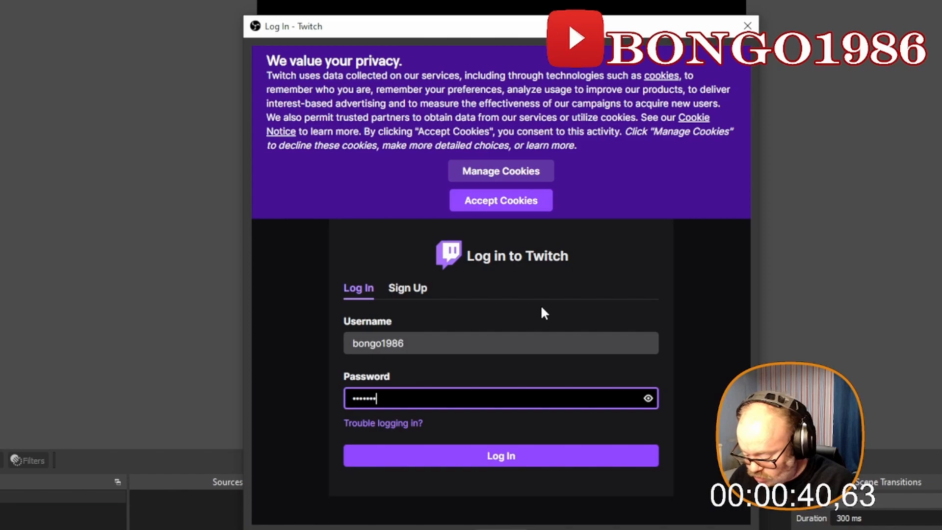
key(Return)
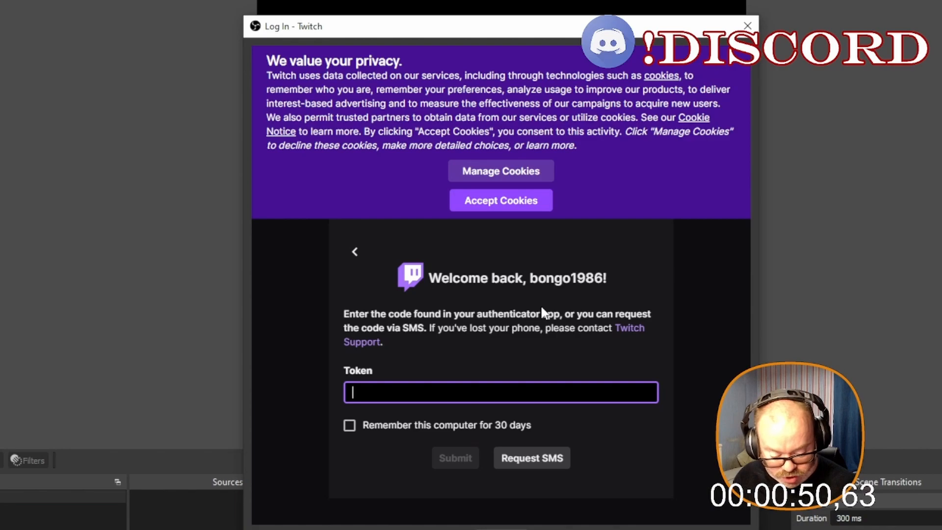
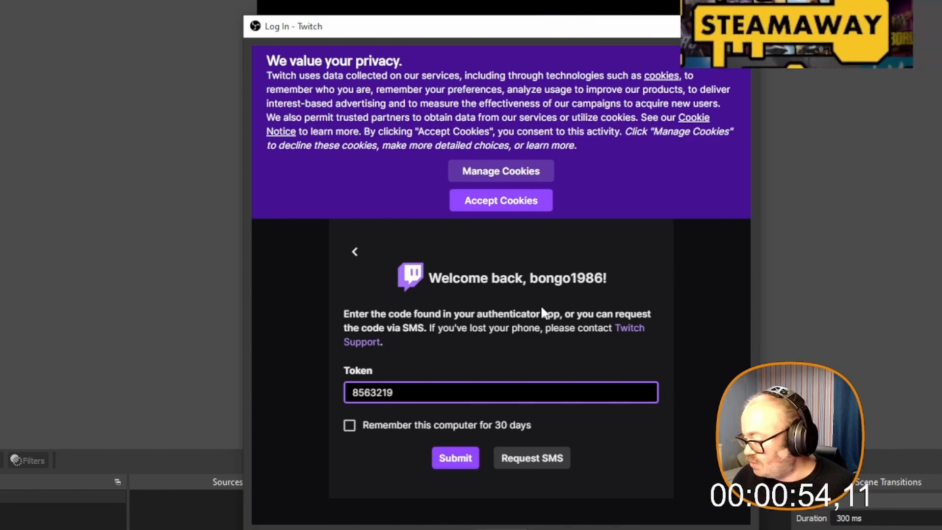
key(Return)
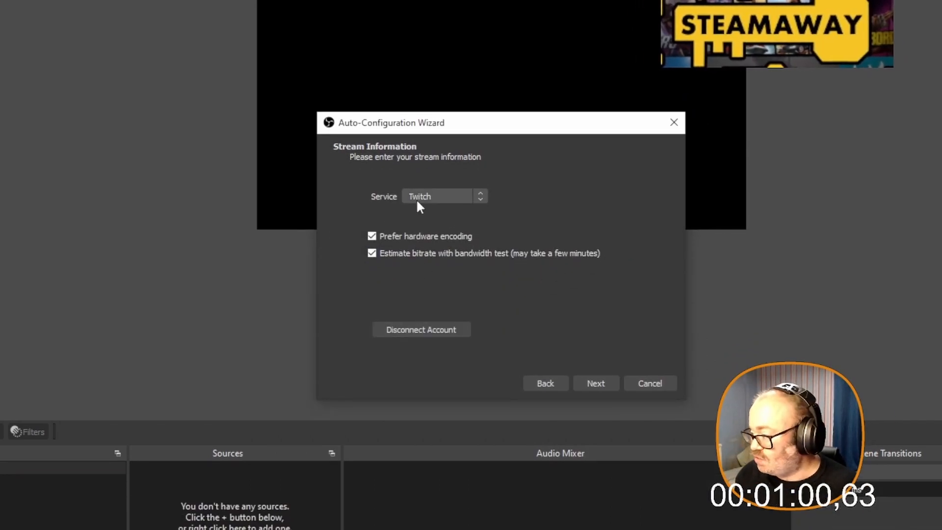
Step: Run the bandwidth test and apply the results: 3091 bitrate, NVENC, 1280x720 at 60 FPS
click(592, 357)
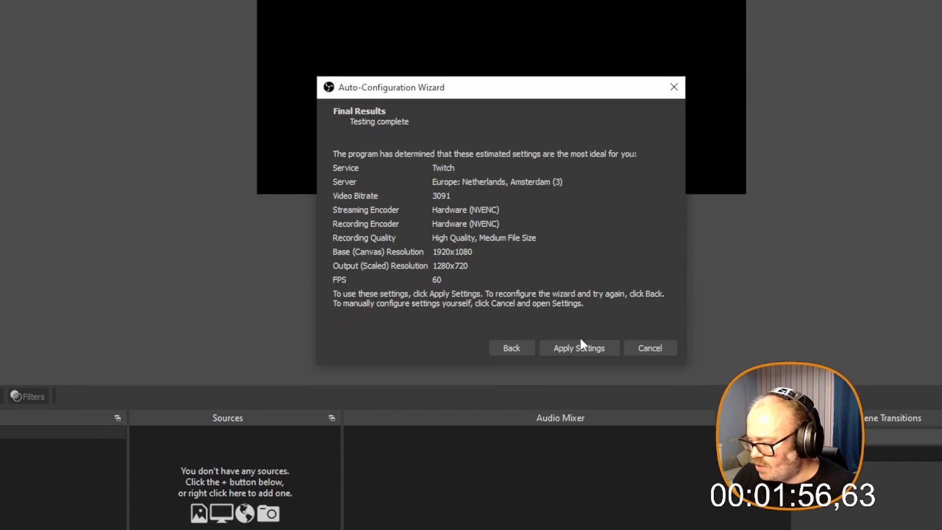
click(581, 337)
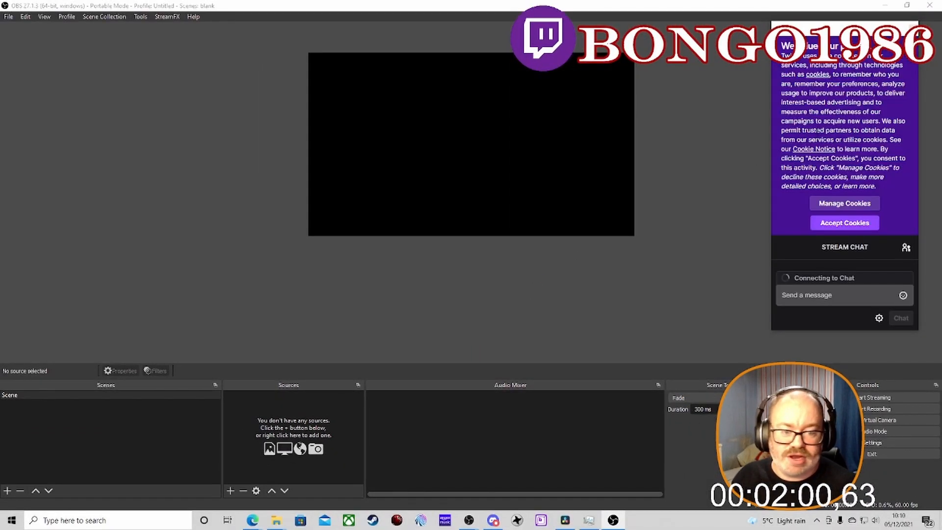
Step: Accept the chat panel's cookie notice, move the chat dock right and widen it
click(850, 222)
drag(831, 31, 895, 61)
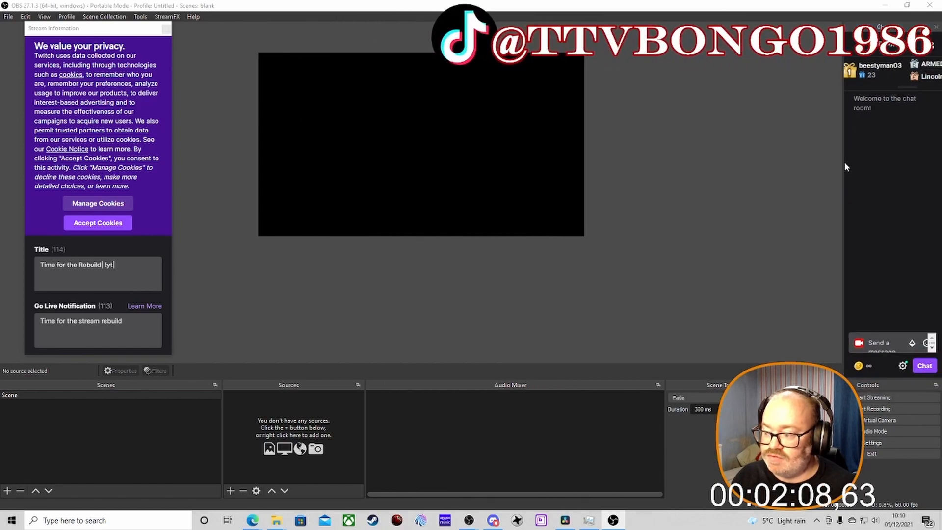
drag(842, 169, 730, 168)
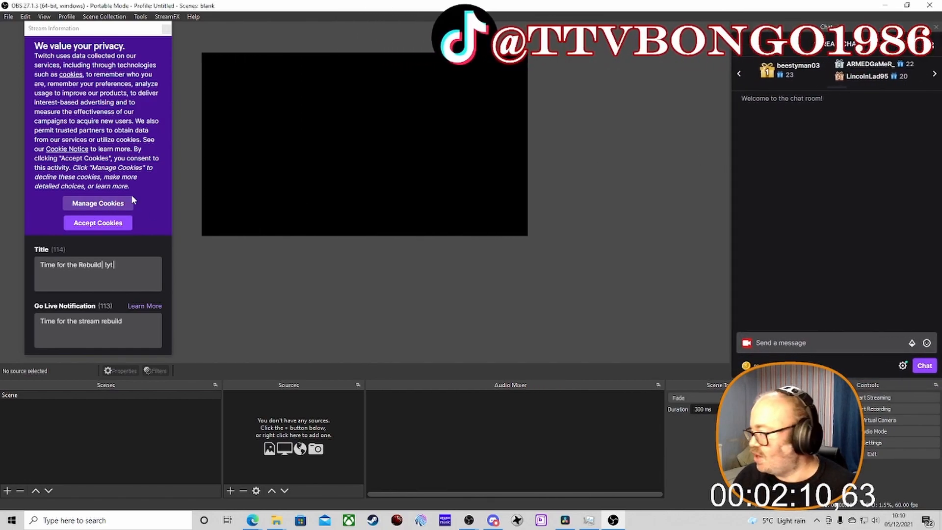
Step: Accept the Stream Information cookie notice, dock that panel on the left and widen it
click(127, 30)
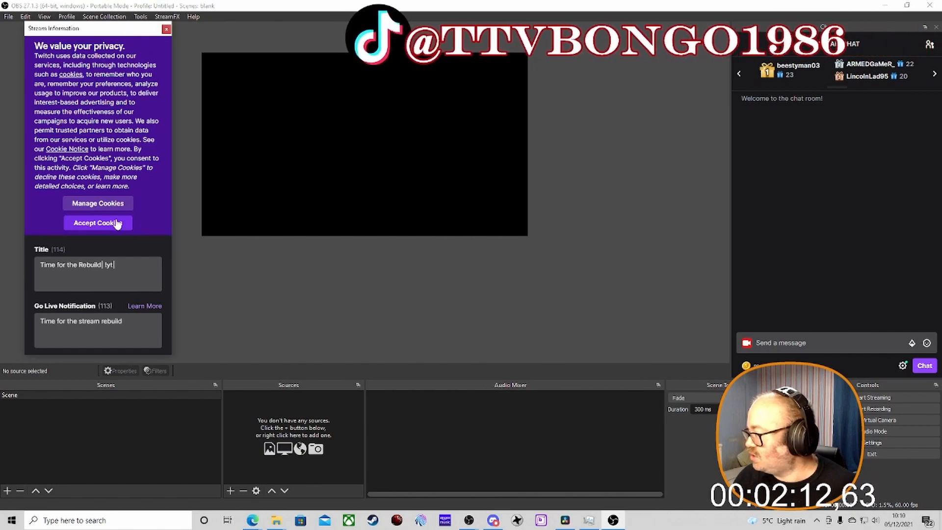
click(117, 223)
drag(101, 32, 6, 64)
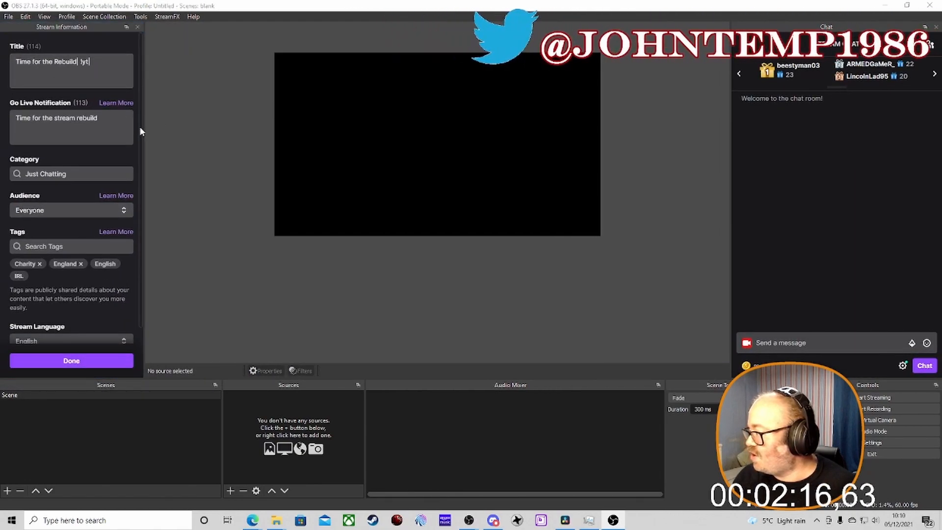
drag(142, 130, 200, 124)
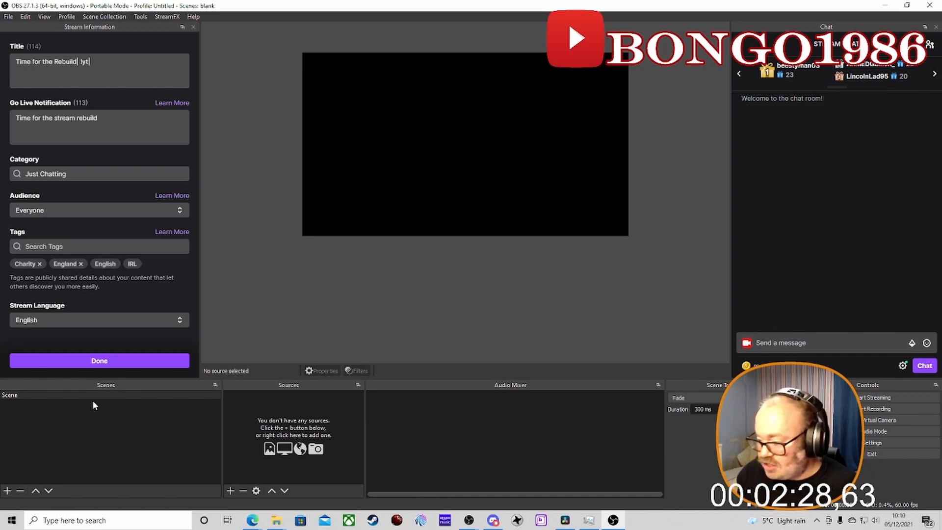
mouse_move(256, 526)
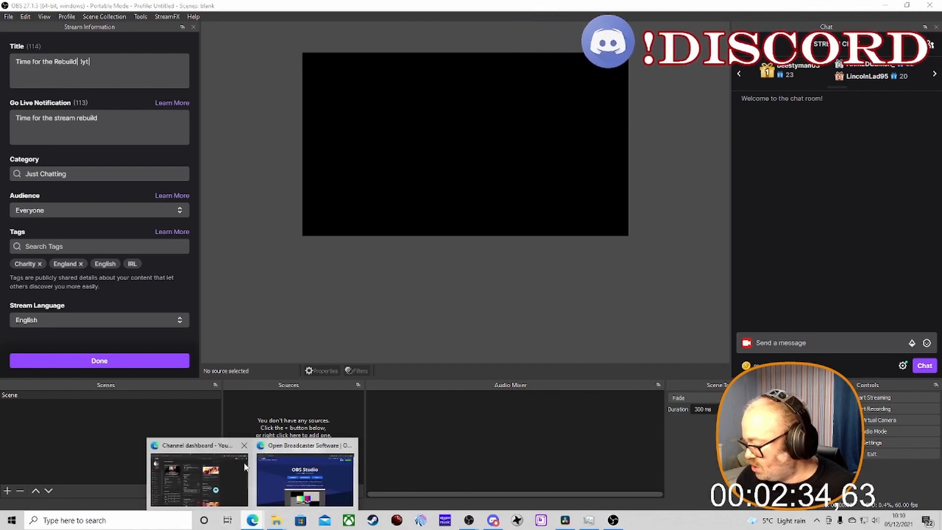
Step: Log in to StreamElements with Twitch and expand Chat bot and Streaming tools on the dashboard
click(287, 466)
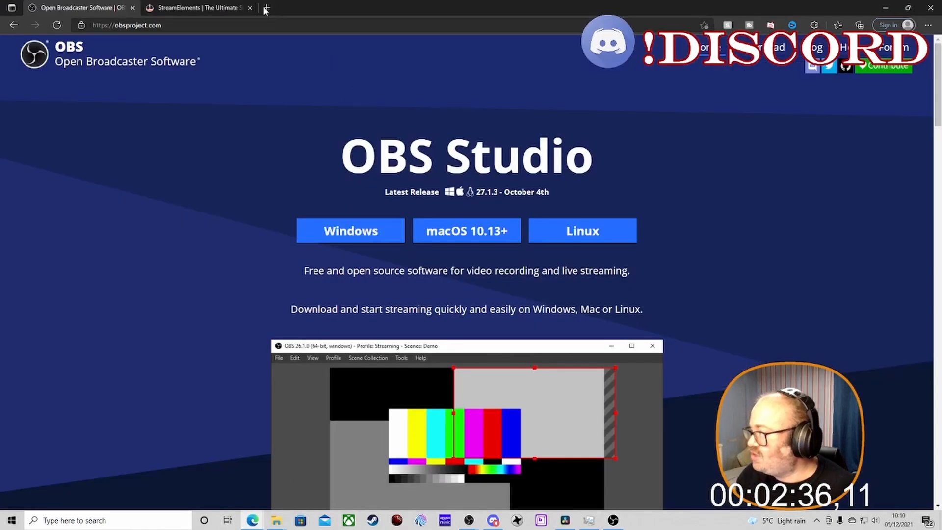
click(202, 8)
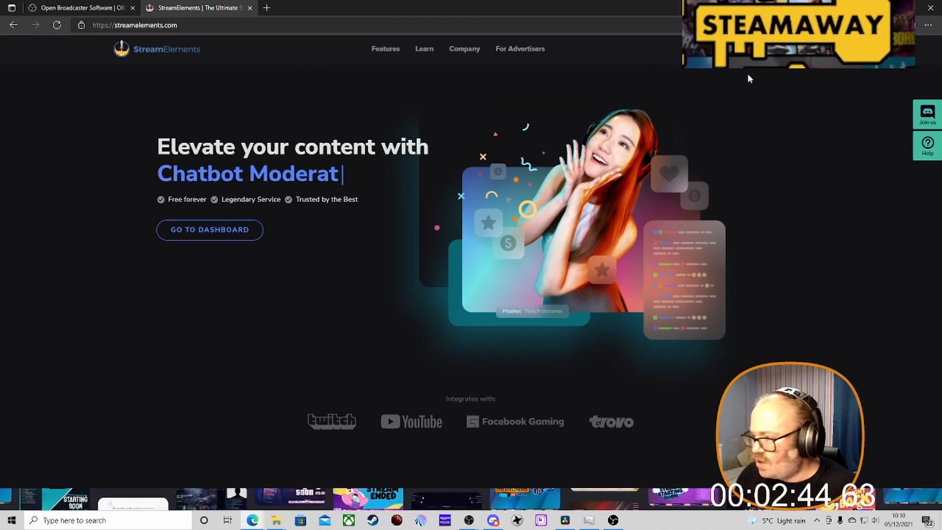
click(798, 50)
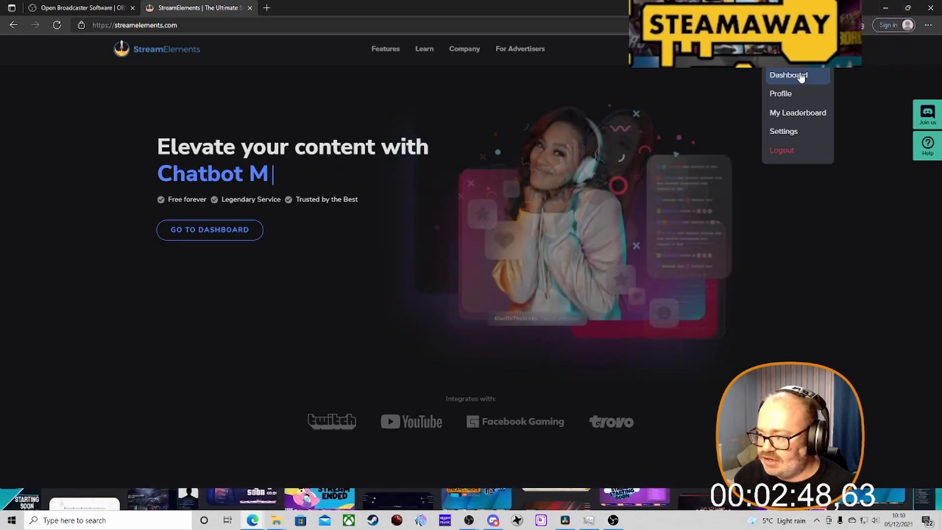
click(794, 153)
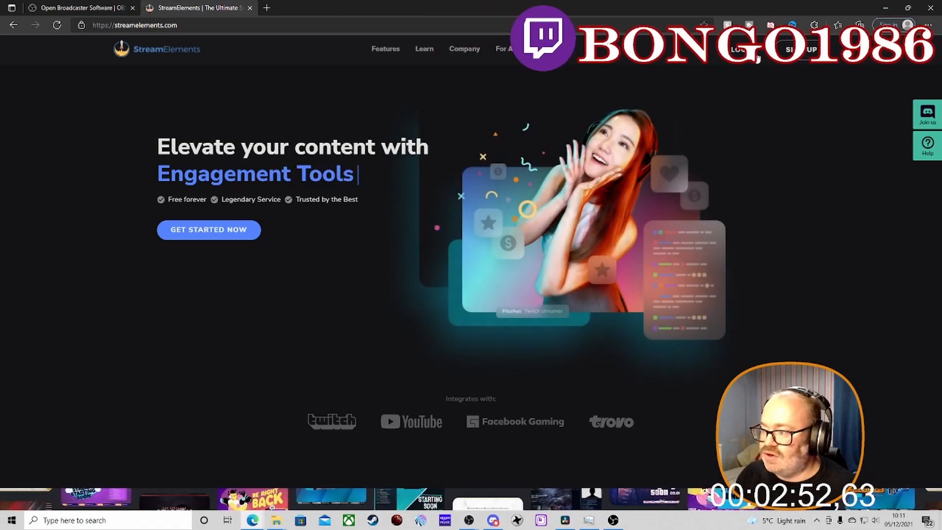
click(758, 58)
click(468, 242)
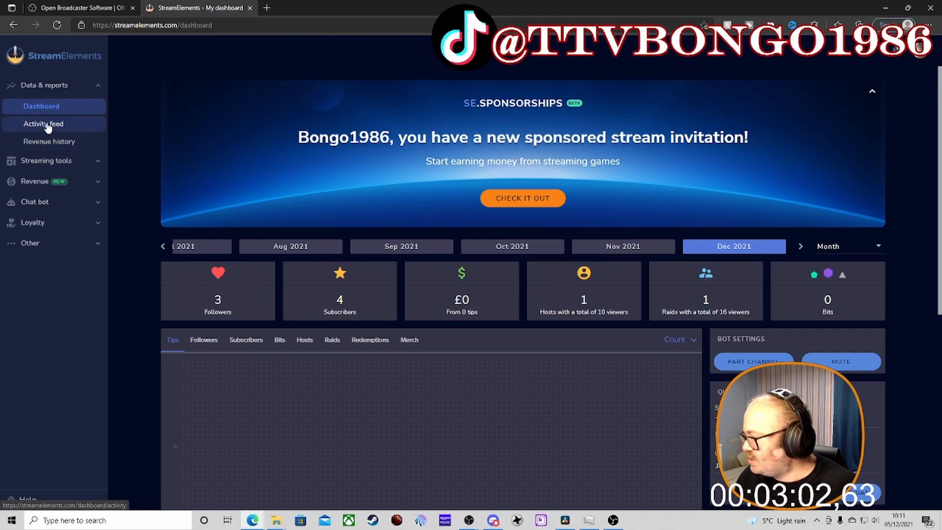
click(56, 208)
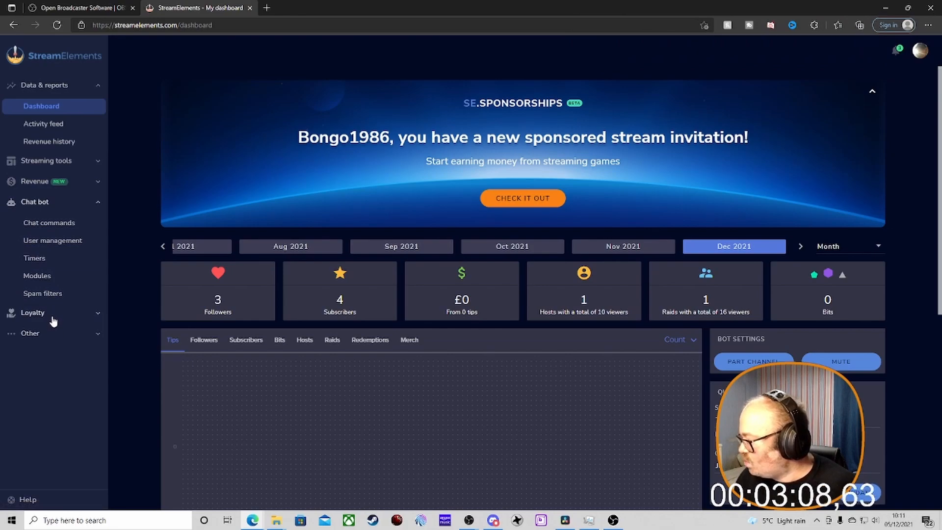
click(61, 161)
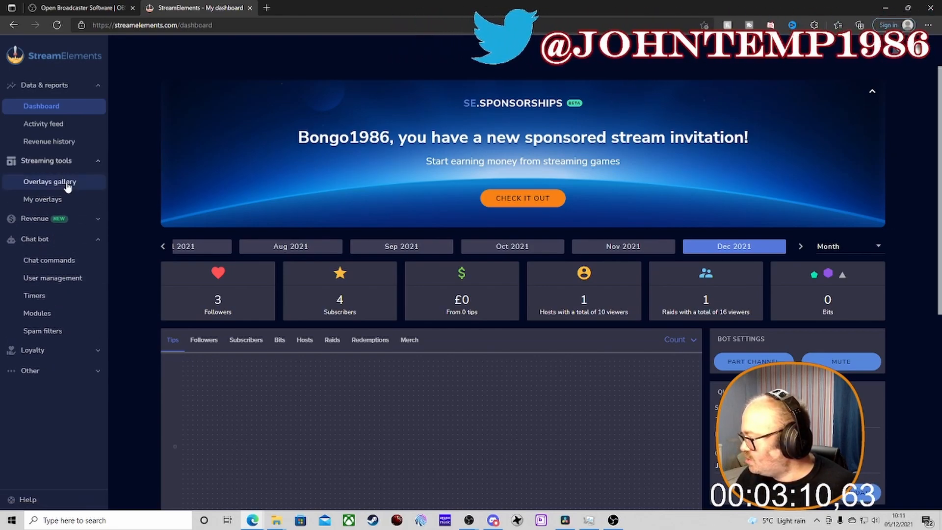
Step: Search the Overlays Gallery for football manager, football and soccer themes, then clear the search
click(57, 184)
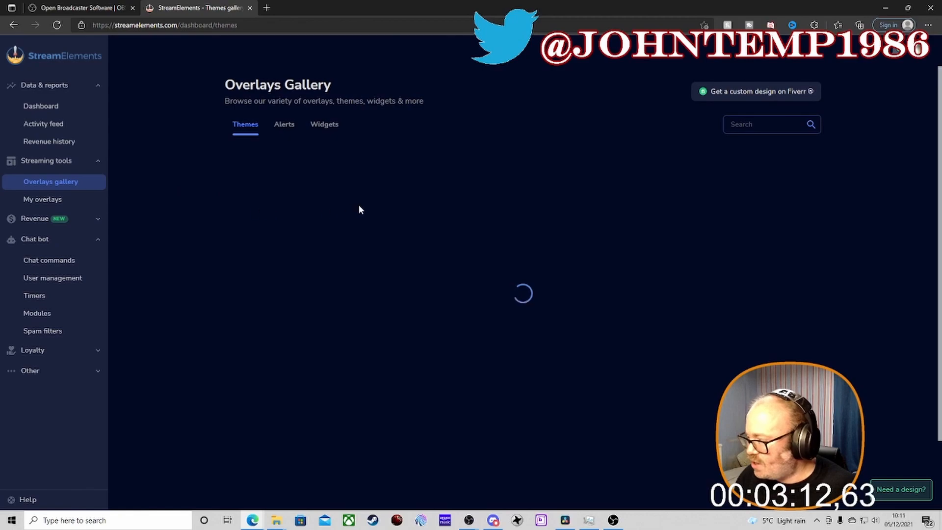
click(745, 124)
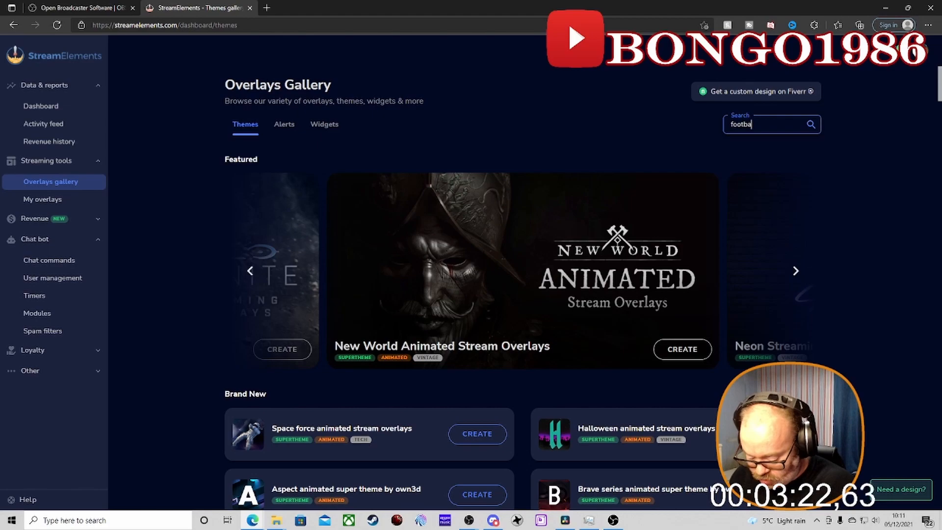
key(Return)
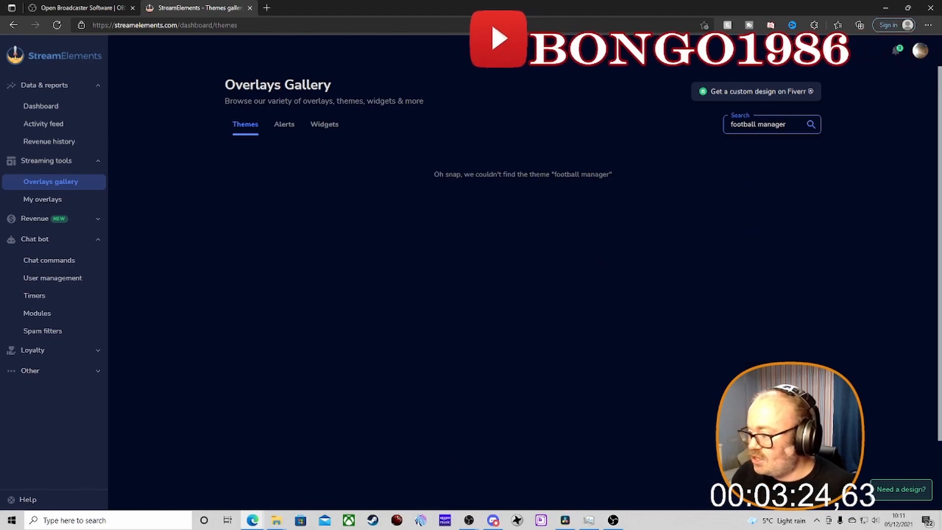
key(BackSpace)
key(BackSpace)
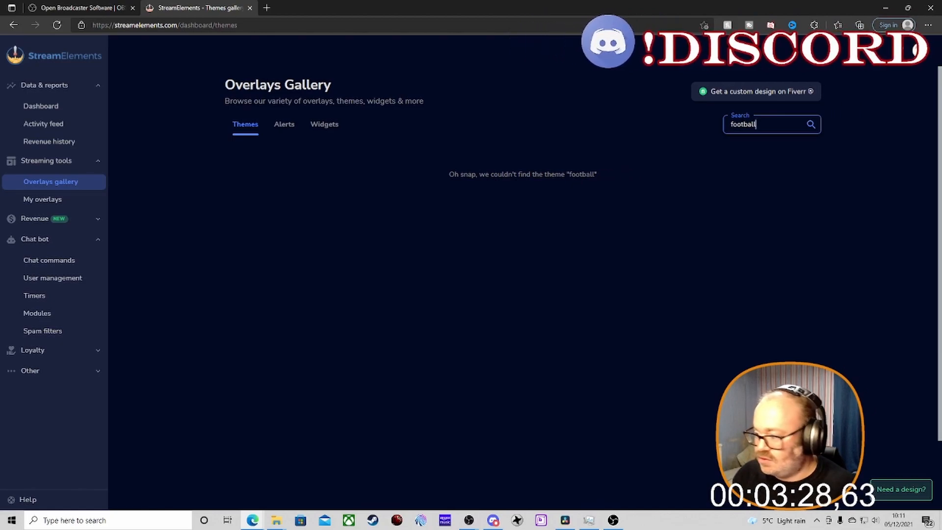
key(BackSpace)
key(BackSpace)
key(BackSpace)
key(BackSpace)
key(BackSpace)
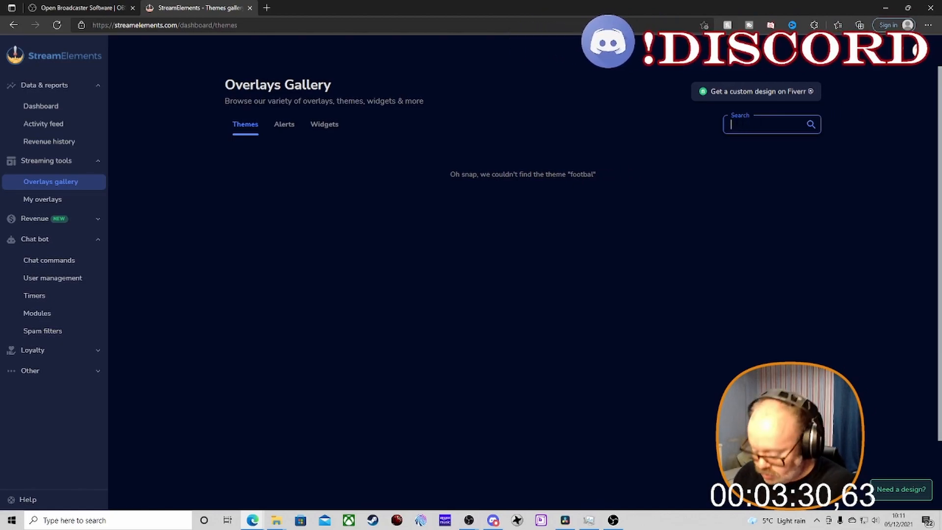
text(soccer)
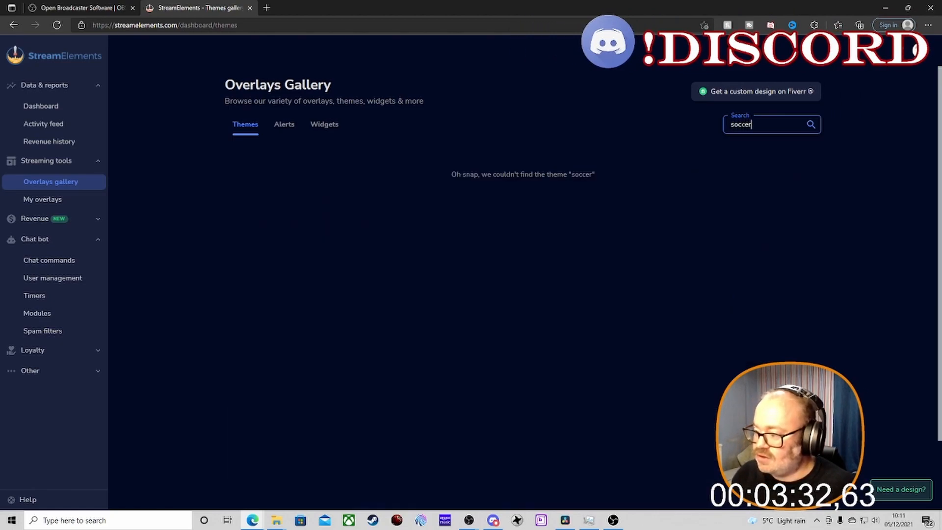
key(BackSpace)
key(BackSpace)
key(BackSpace)
key(BackSpace)
key(BackSpace)
key(BackSpace)
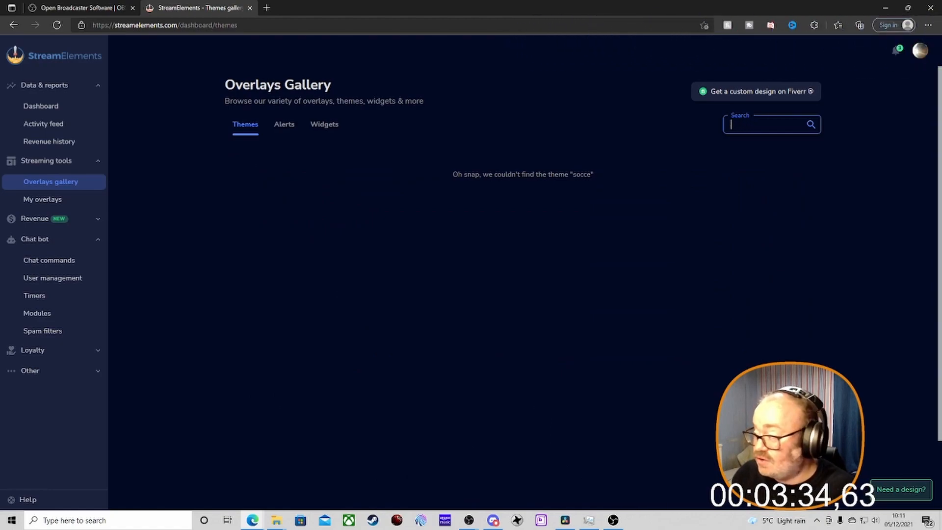
Step: Scroll the full Themes list down to find the Red flare super theme
scroll(559, 290, down, 4)
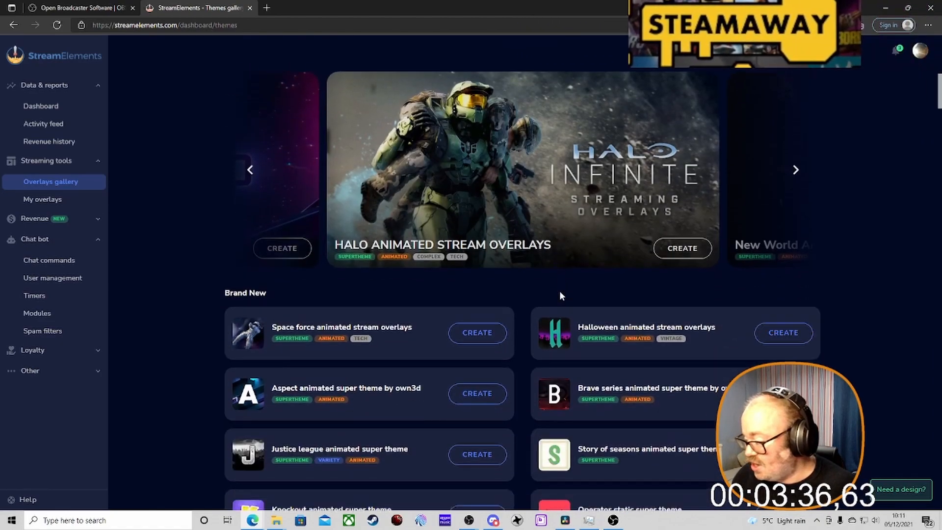
scroll(505, 351, down, 1)
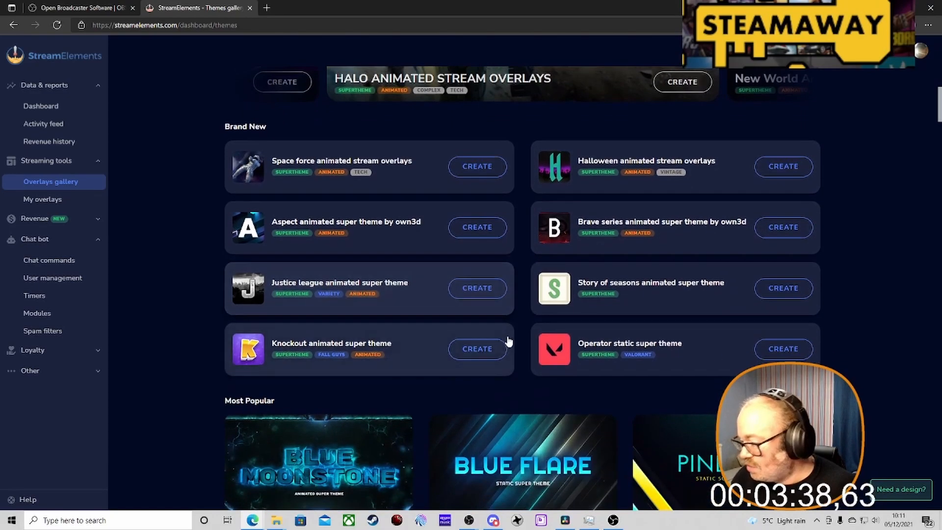
scroll(631, 275, up, 3)
scroll(616, 257, down, 5)
scroll(564, 257, up, 5)
scroll(415, 263, down, 11)
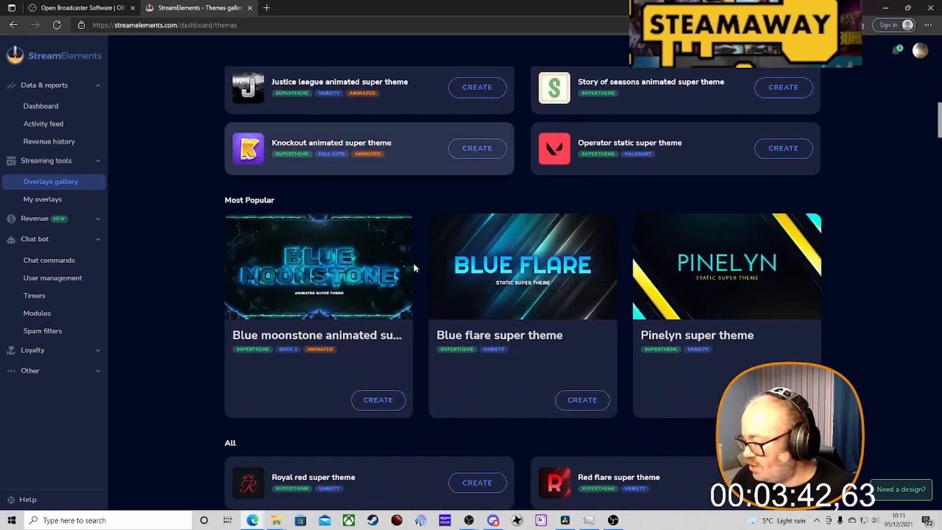
scroll(426, 283, down, 1)
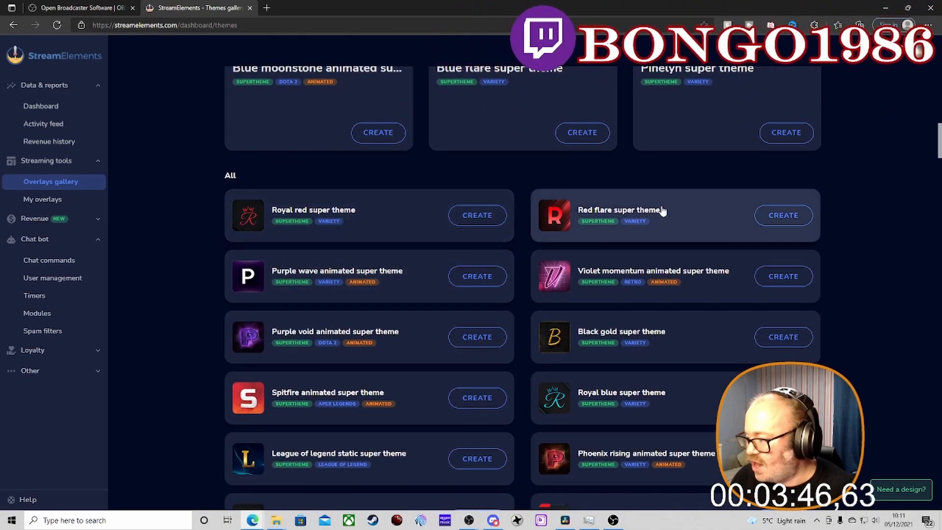
Step: Open the Red flare super theme and create overlays from it
click(662, 210)
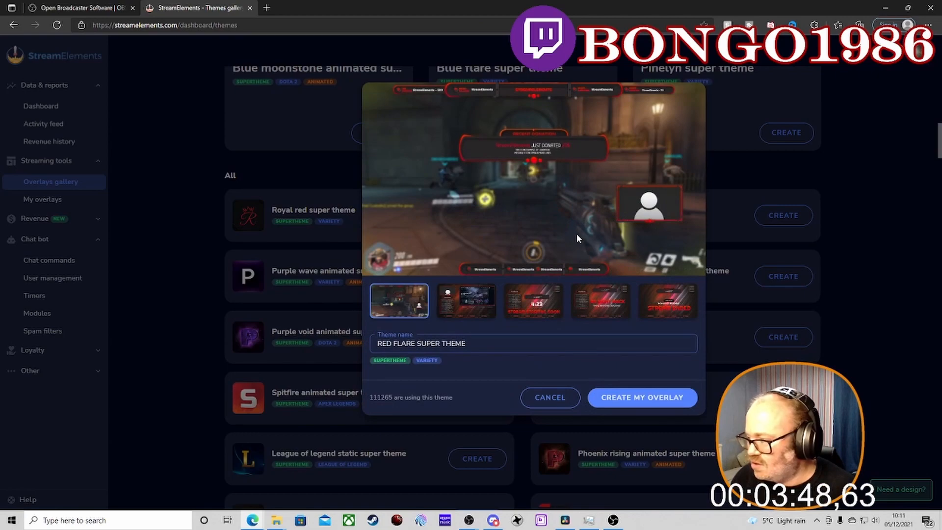
click(621, 398)
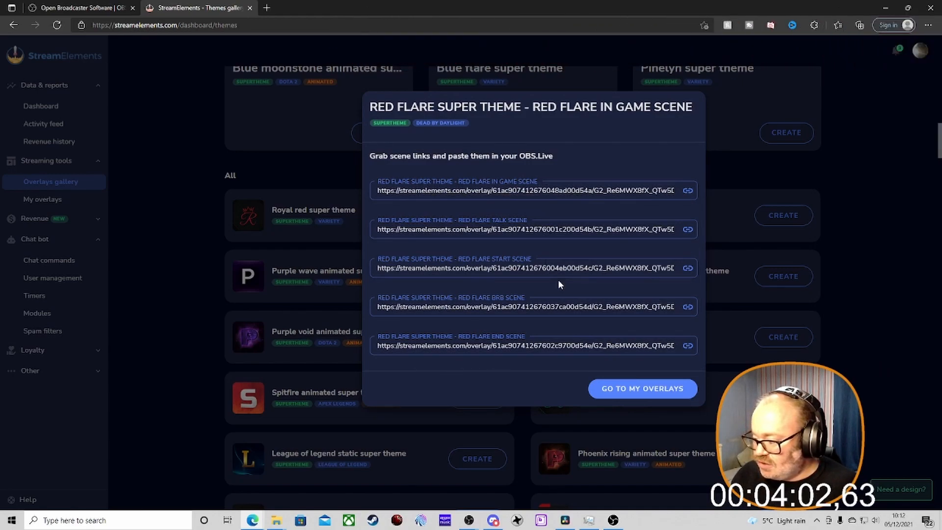
Step: Copy the Red Flare start scene overlay's URL from My Overlays
click(635, 390)
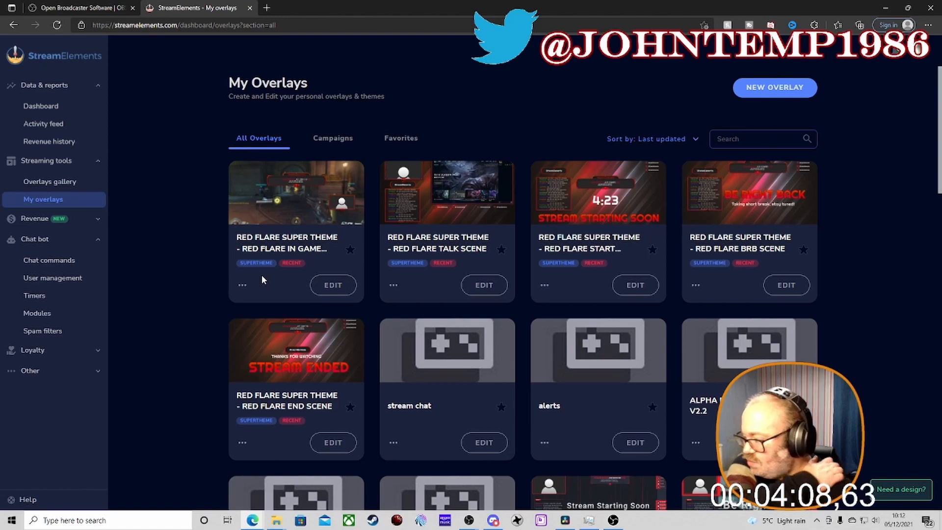
click(546, 286)
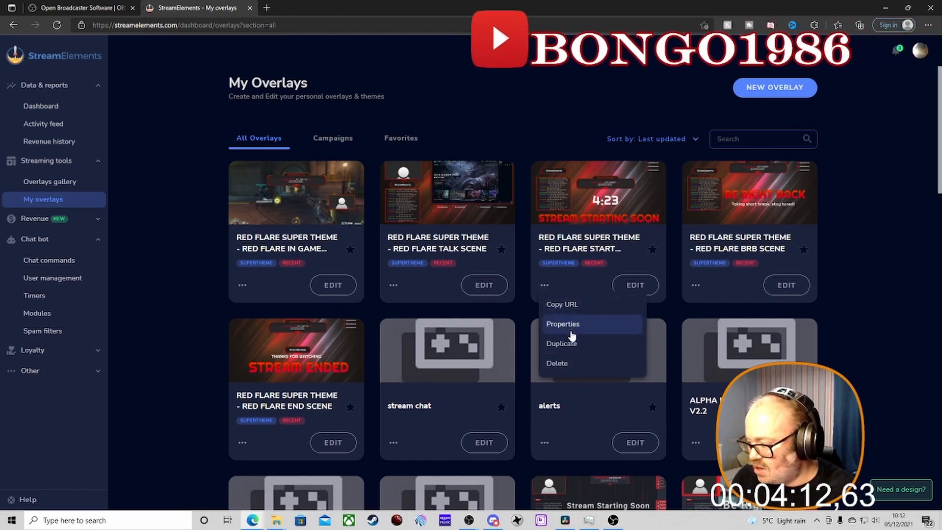
click(573, 313)
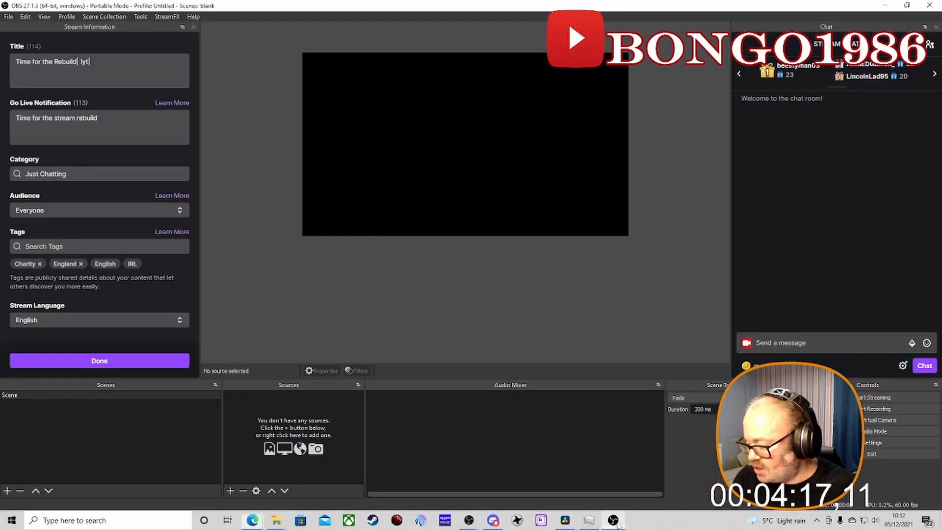
Step: Create a new OBS scene named 'starting soon'
click(613, 520)
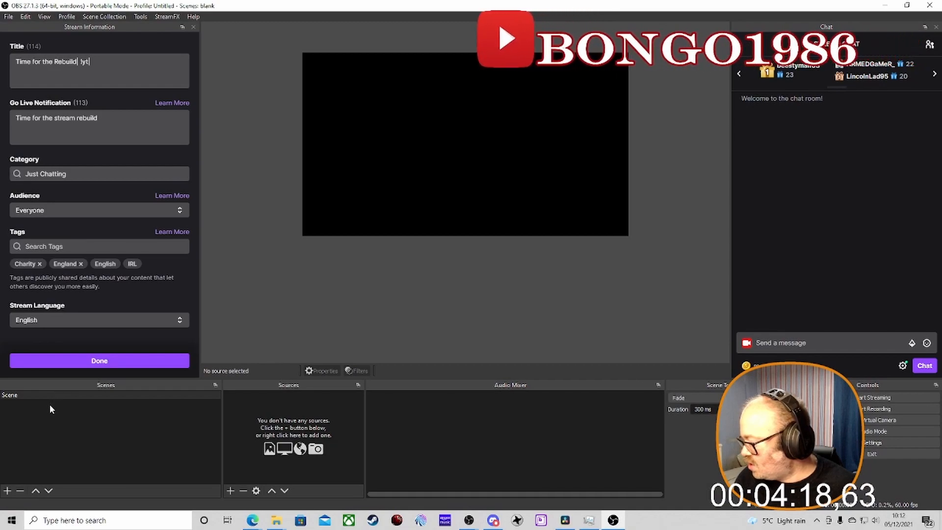
click(8, 490)
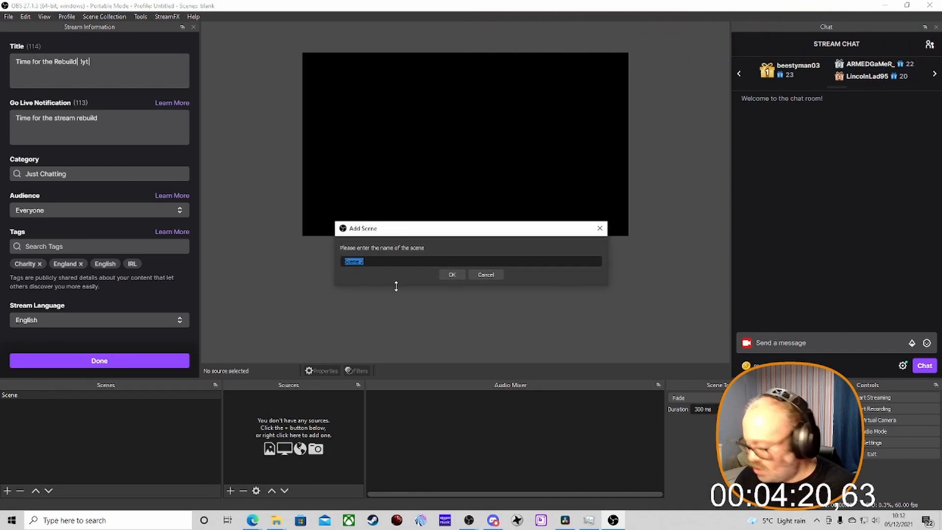
text(starting soon)
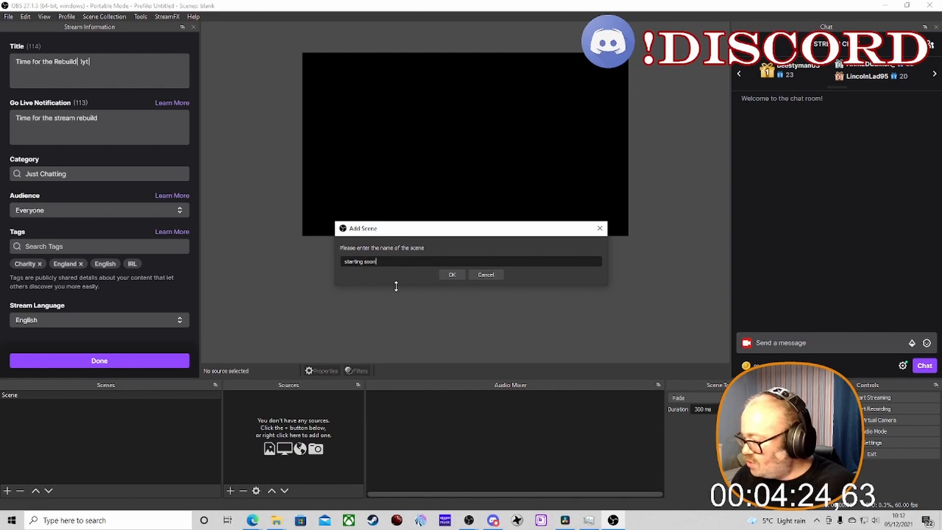
key(Return)
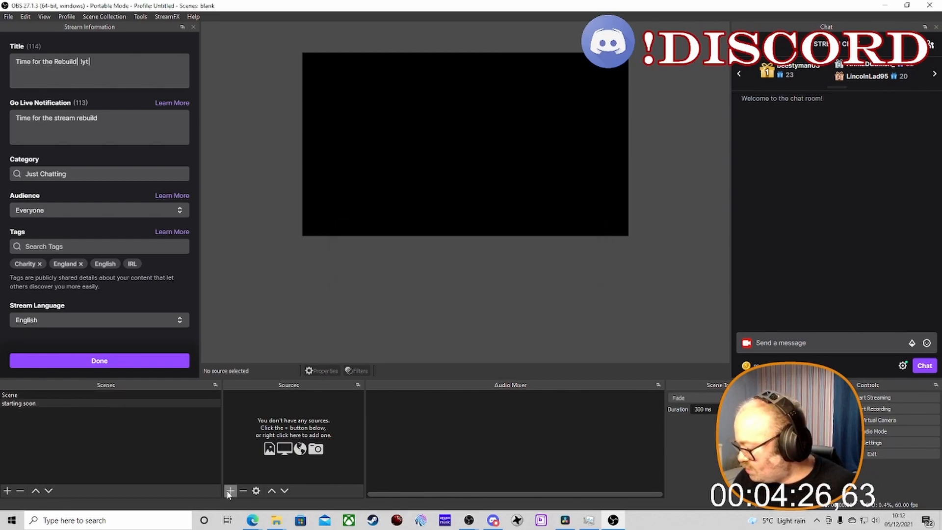
Step: Add a browser source named 'starting' to the scene
click(230, 491)
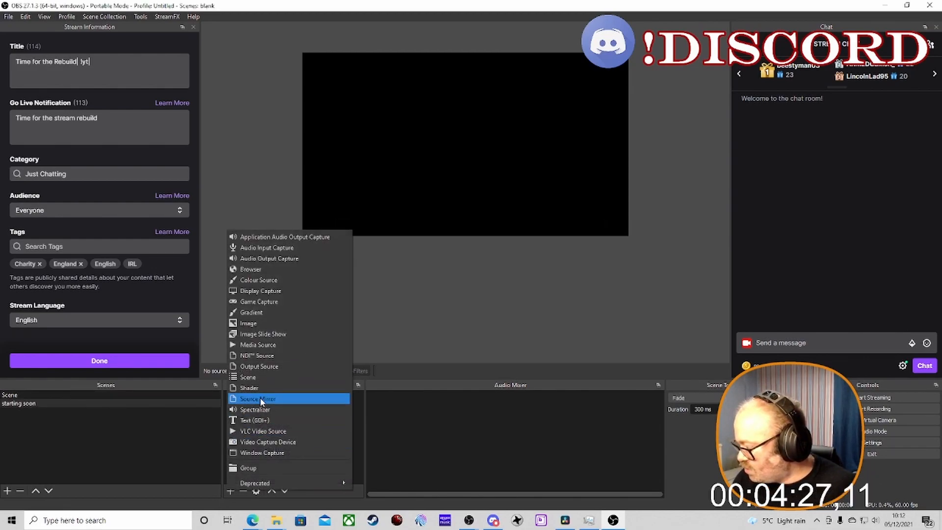
click(268, 273)
key(BackSpace)
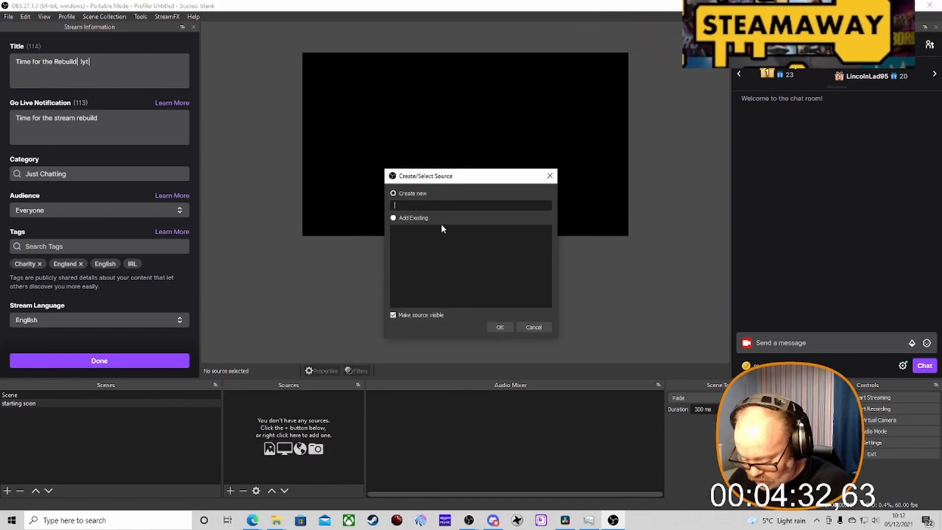
text(starting)
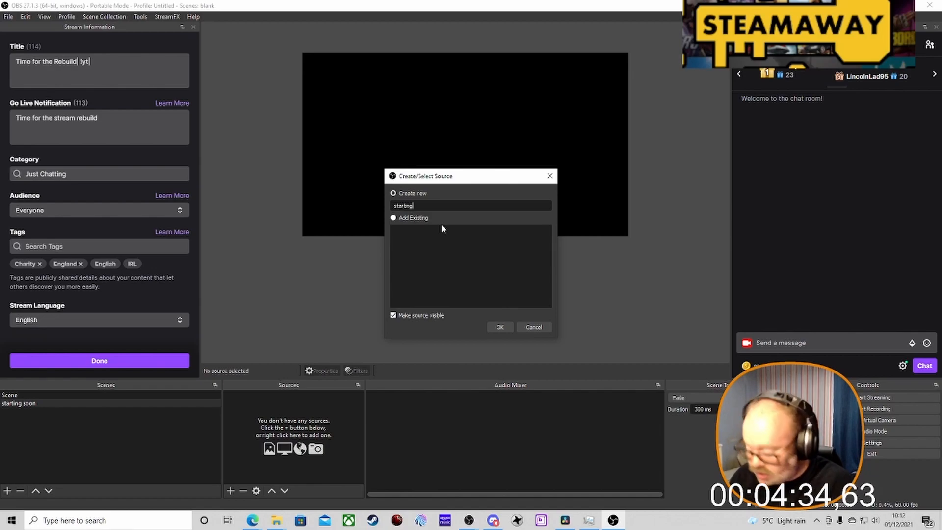
key(Return)
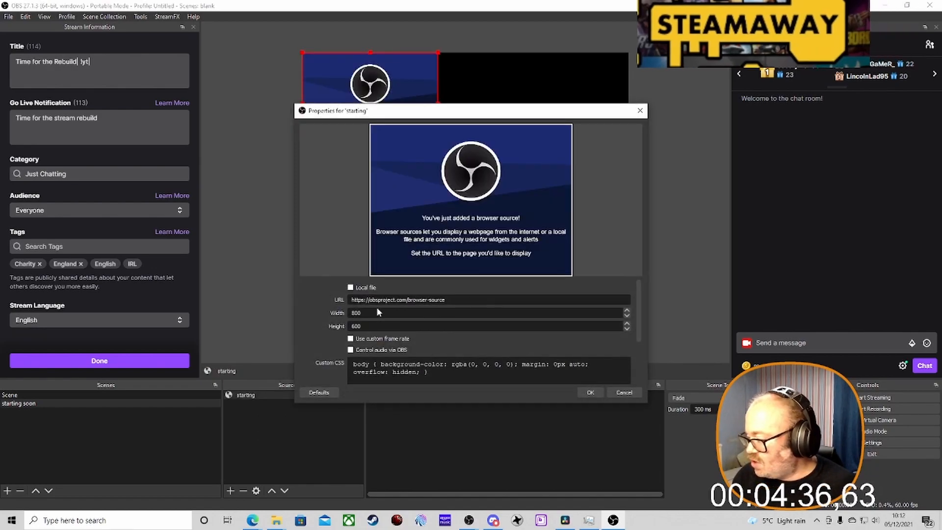
Step: Set the browser source to 1920x1080 with the pasted Red Flare start scene URL
key(Tab)
text(1920)
key(Tab)
text(108)
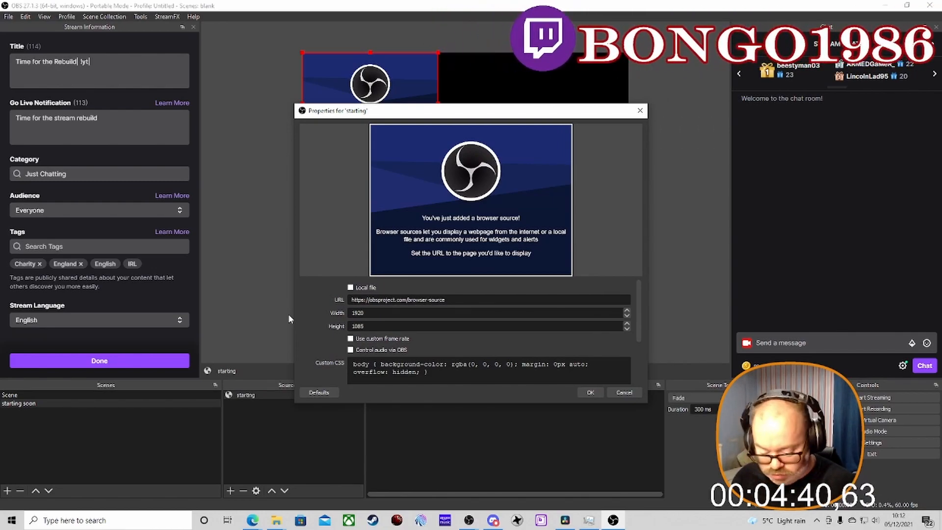
text(0)
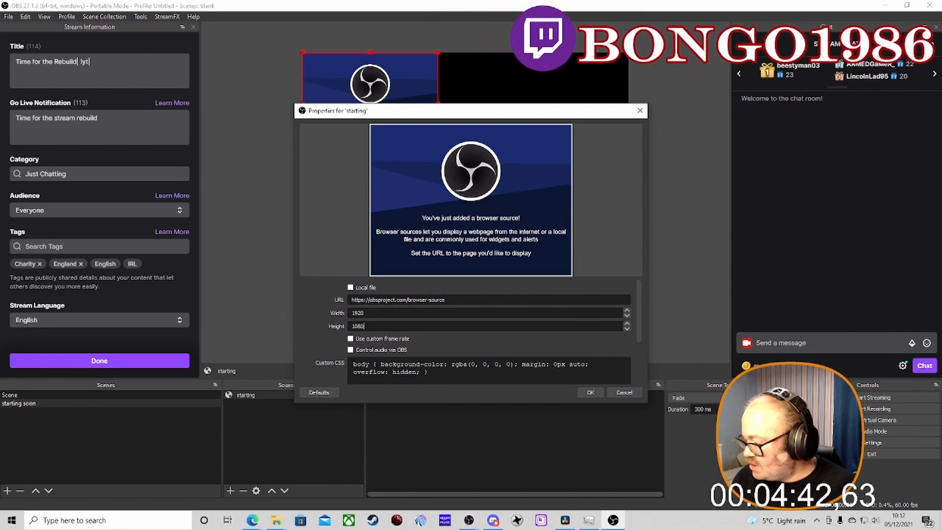
key(ctrl+a)
key(BackSpace)
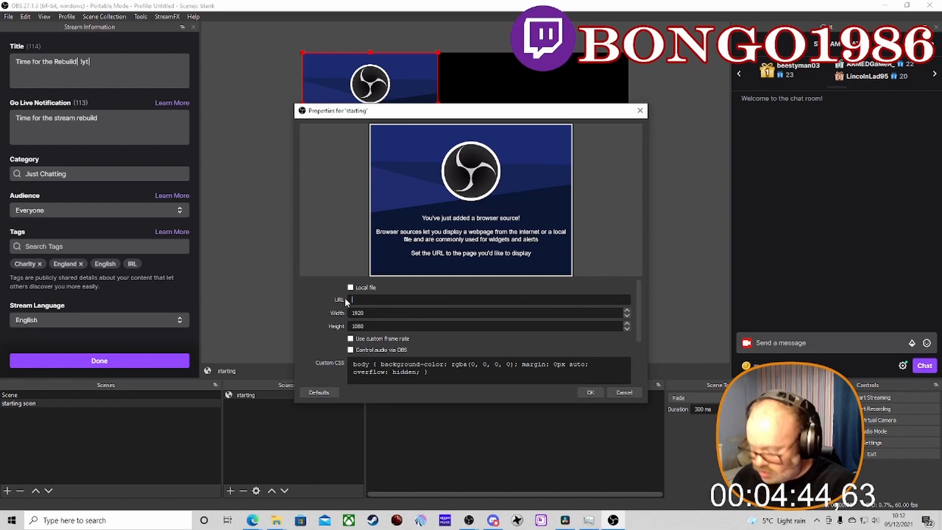
key(ctrl+v)
click(592, 392)
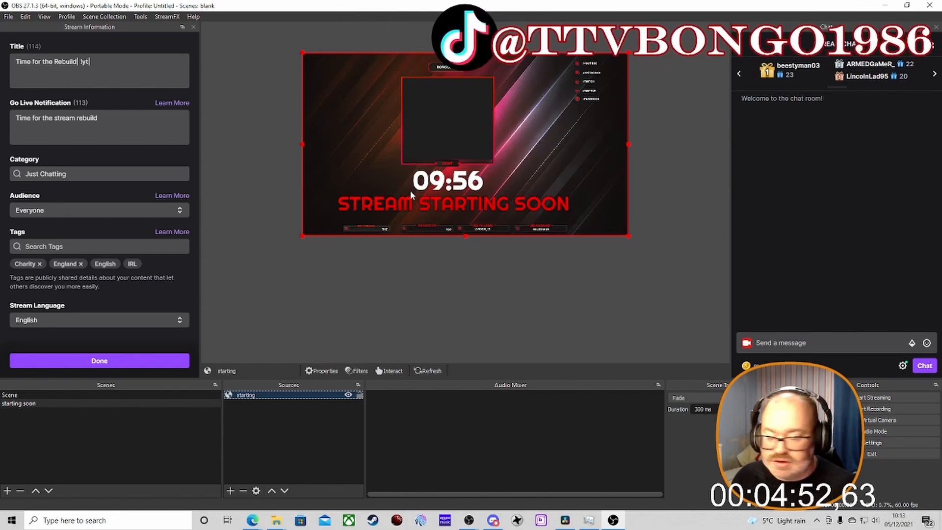
Step: Deselect the source and pan the preview over the countdown overlay
click(444, 280)
key(space)
scroll(444, 237, up, 5)
drag(448, 216, 466, 260)
scroll(466, 251, down, 3)
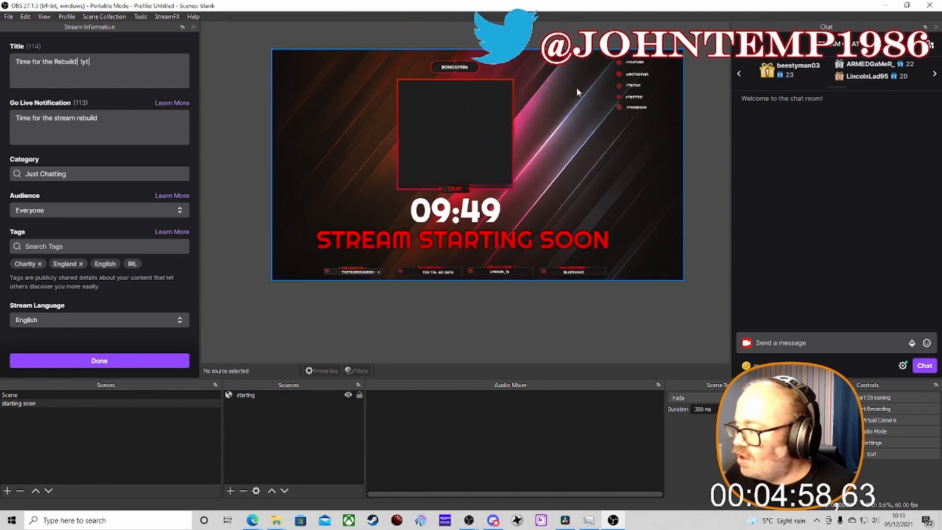
Step: Copy the Red Flare BRB overlay's URL in StreamElements and return to OBS Studio
mouse_move(253, 521)
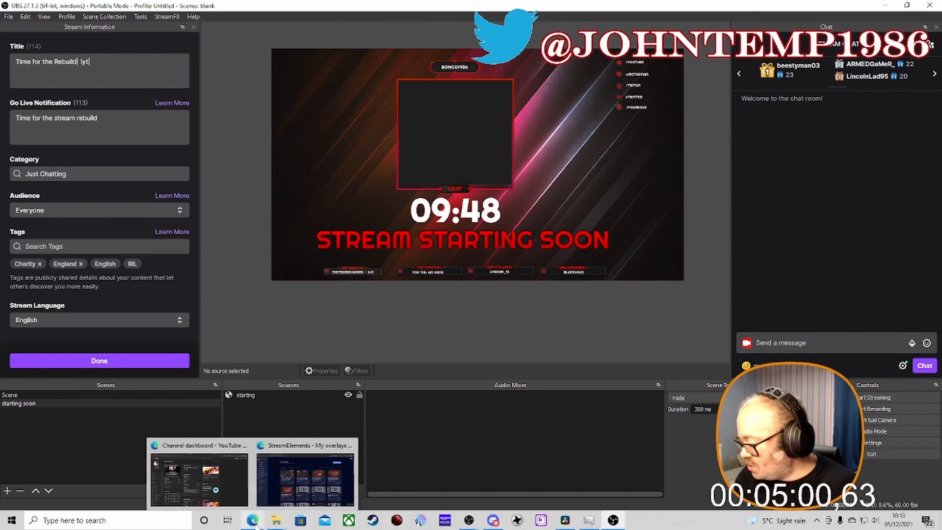
click(302, 484)
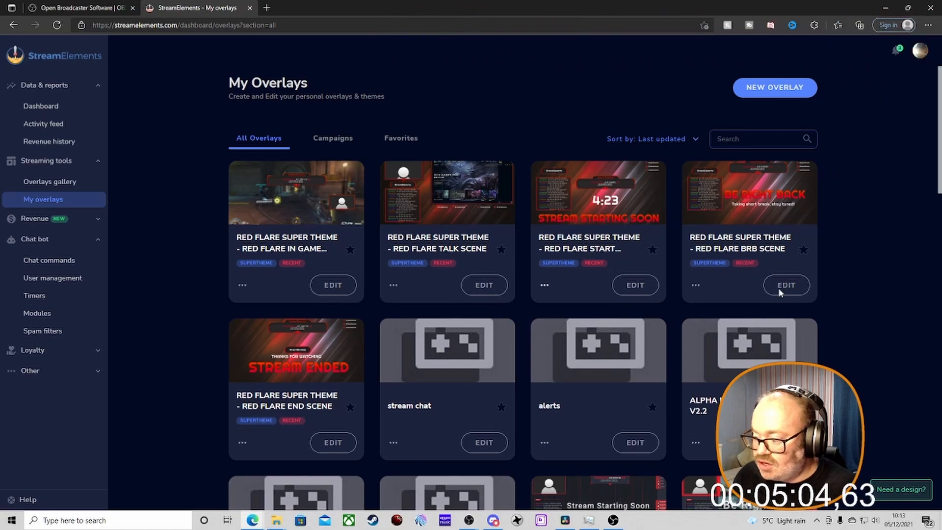
click(696, 285)
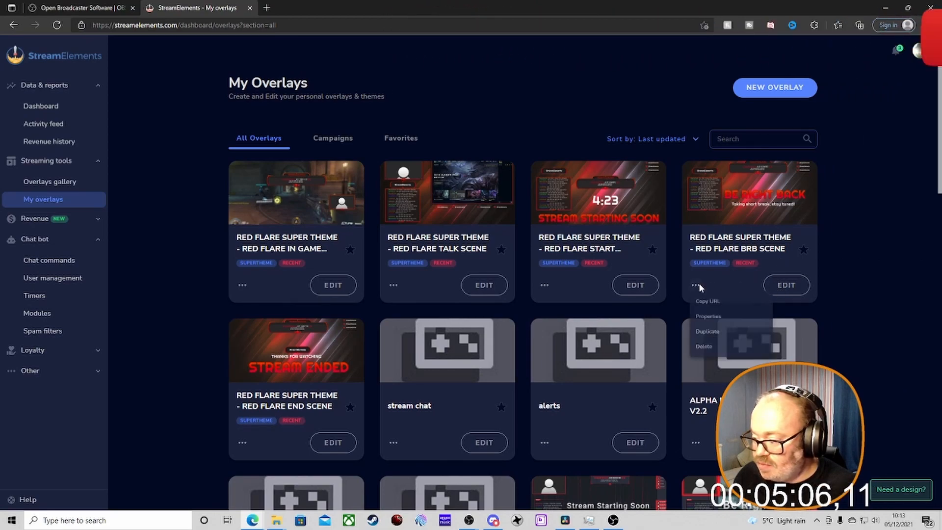
click(723, 302)
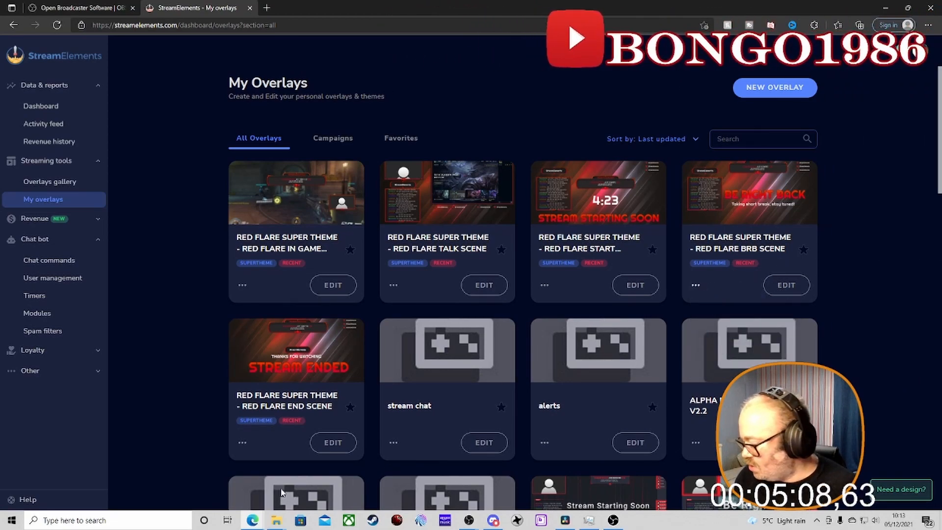
click(79, 10)
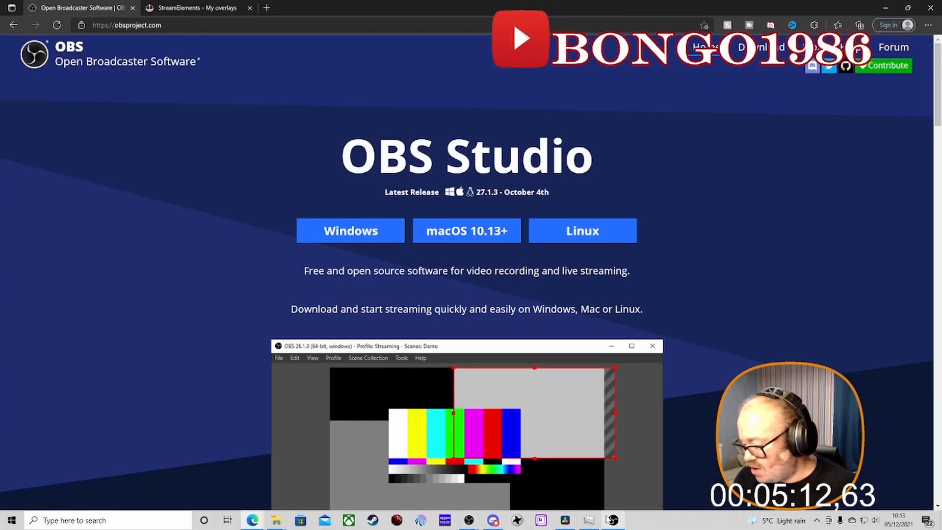
click(613, 520)
Step: Add a new scene named BRB
right_click(74, 421)
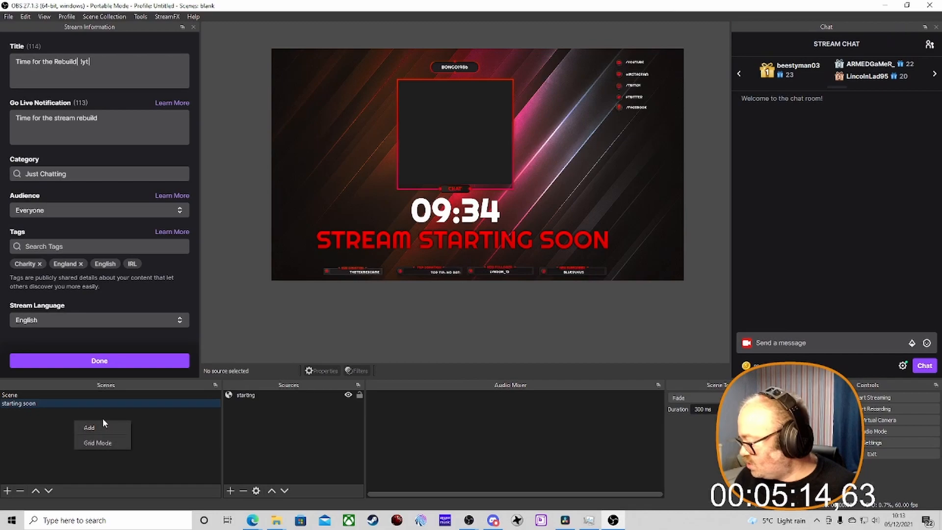
click(101, 426)
text(BRB)
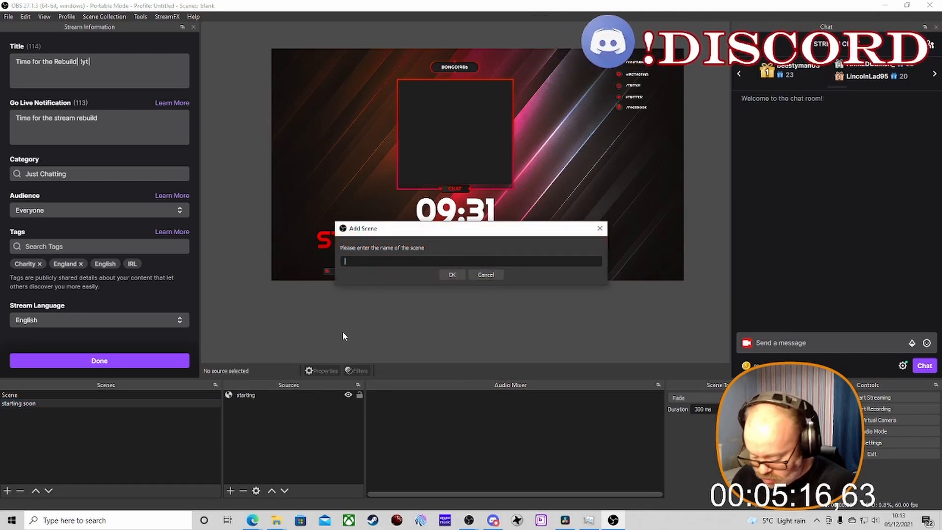
key(Return)
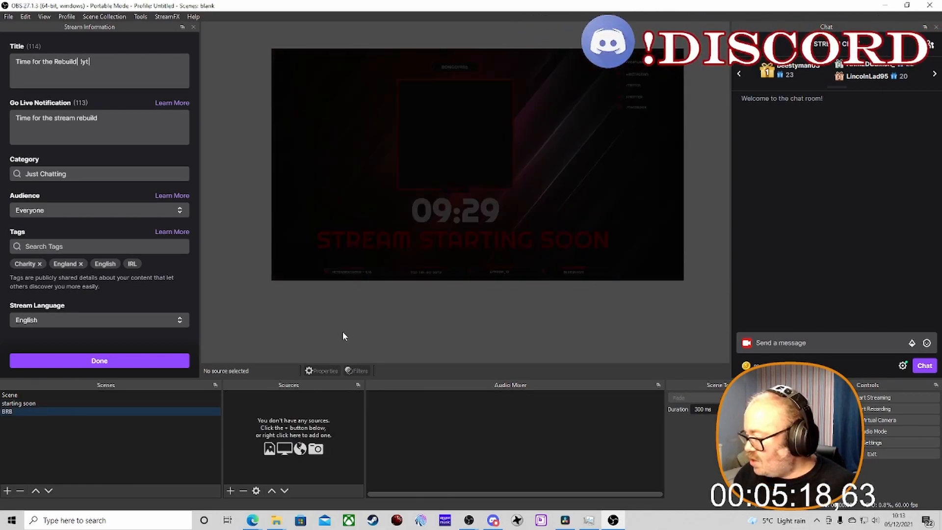
Step: Add a browser source 'BRB overlay' with the pasted overlay URL at 1920×1080
click(229, 491)
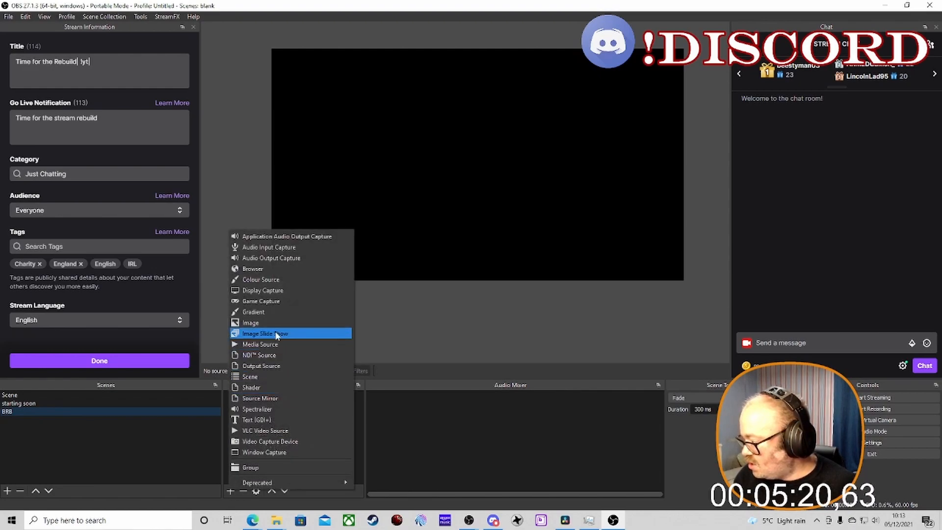
click(267, 278)
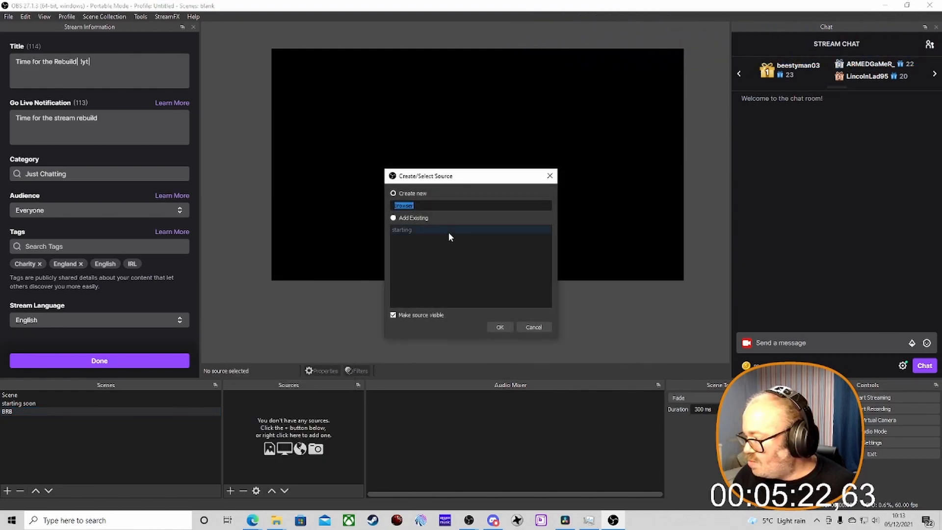
key(BackSpace)
text(BRB)
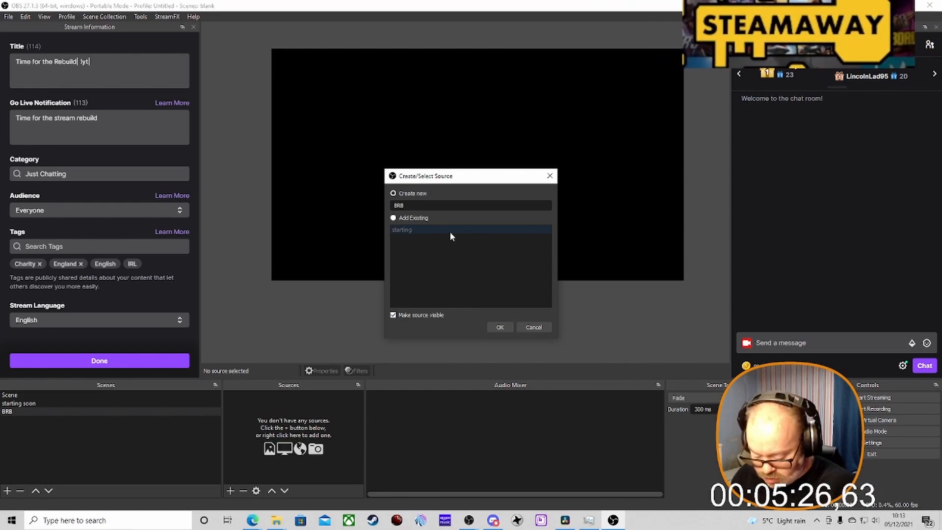
text( overlay)
key(Return)
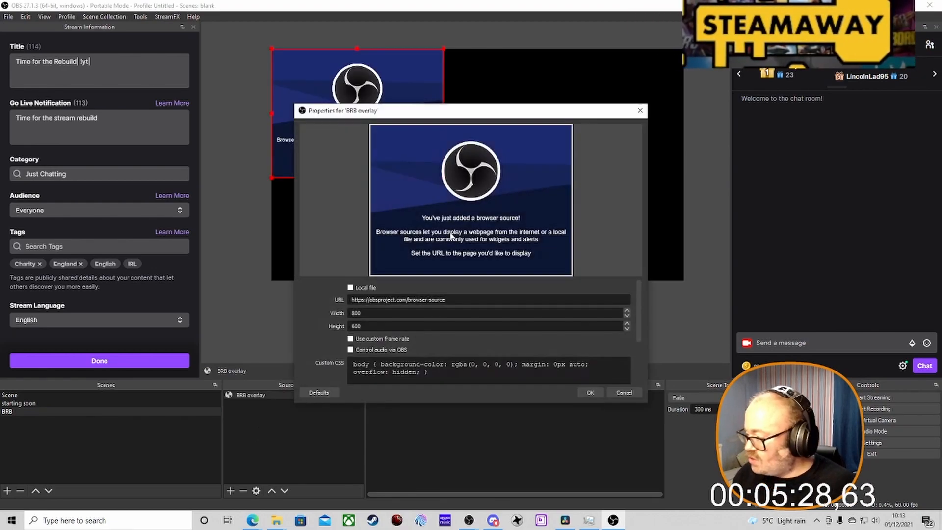
key(ctrl+a)
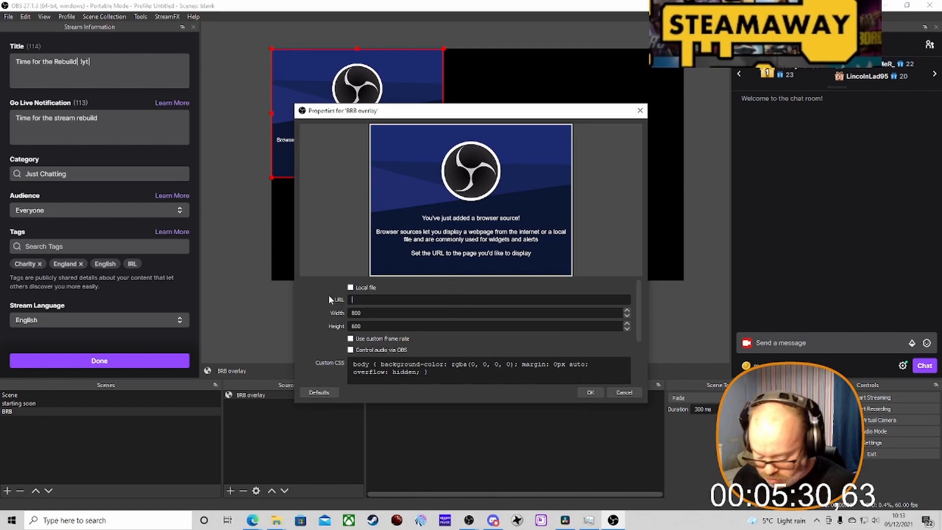
key(ctrl+v)
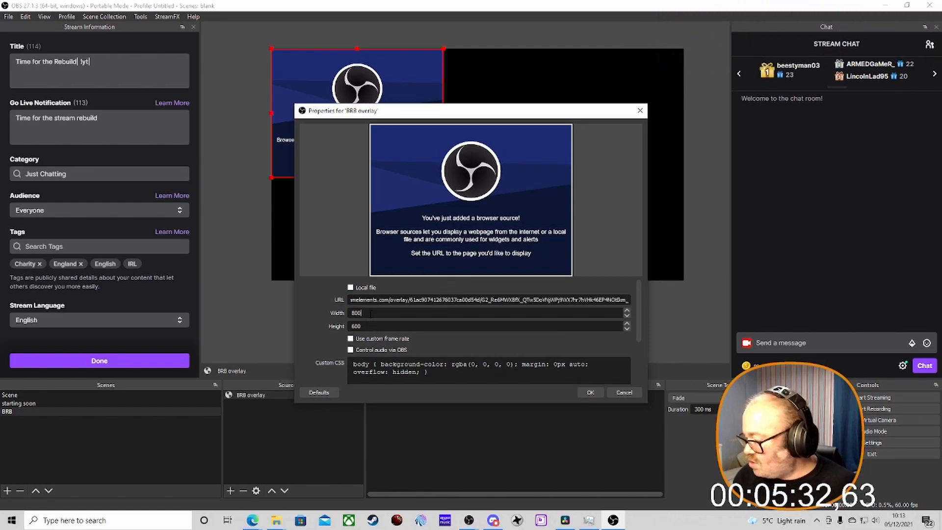
text(1920)
key(Tab)
text(180)
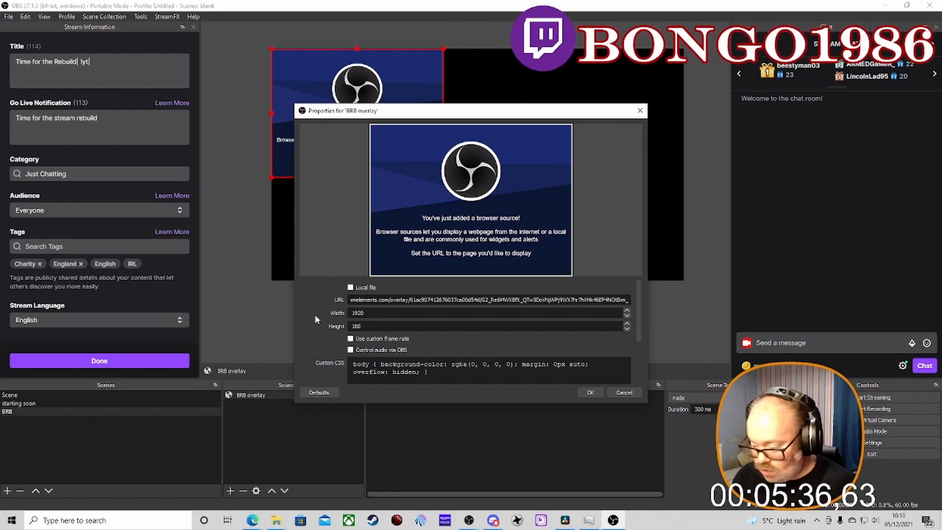
key(Left)
key(Left)
text(0)
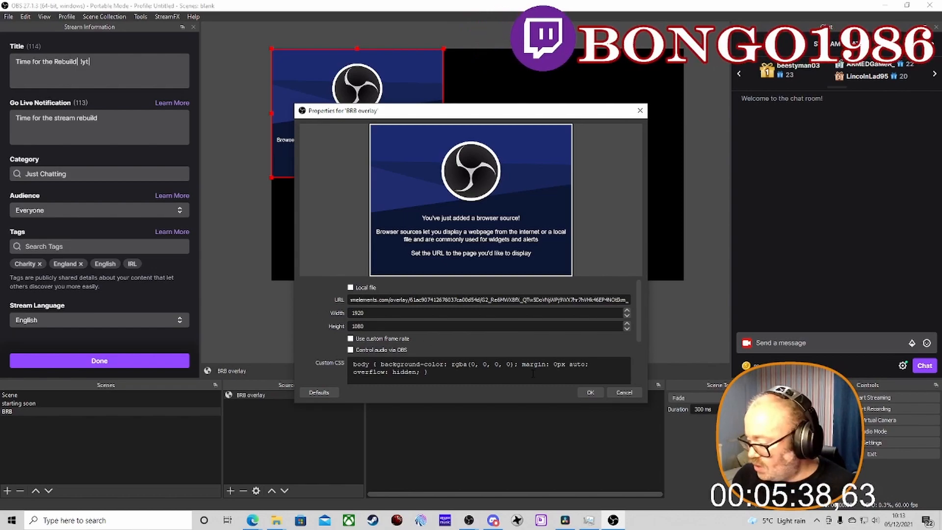
click(579, 391)
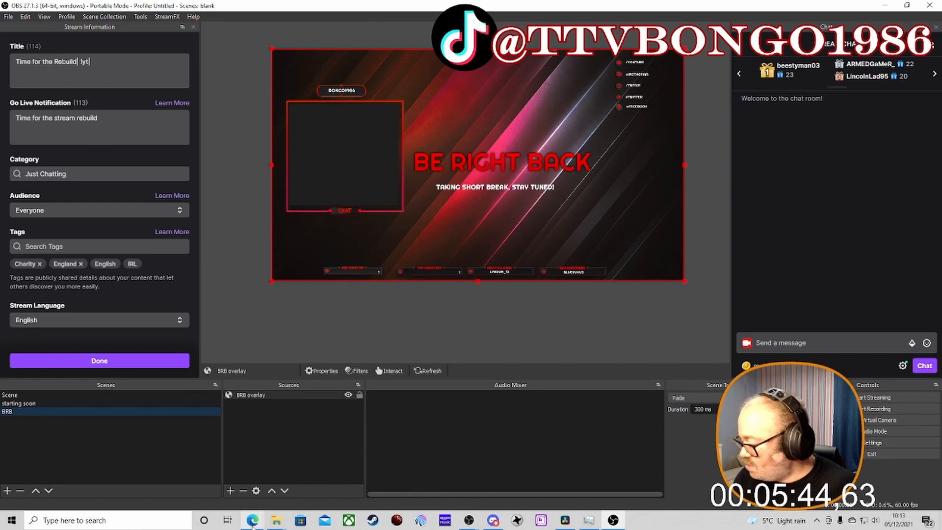
Step: Bring the Edge browser window back in front of OBS
mouse_move(252, 524)
click(204, 479)
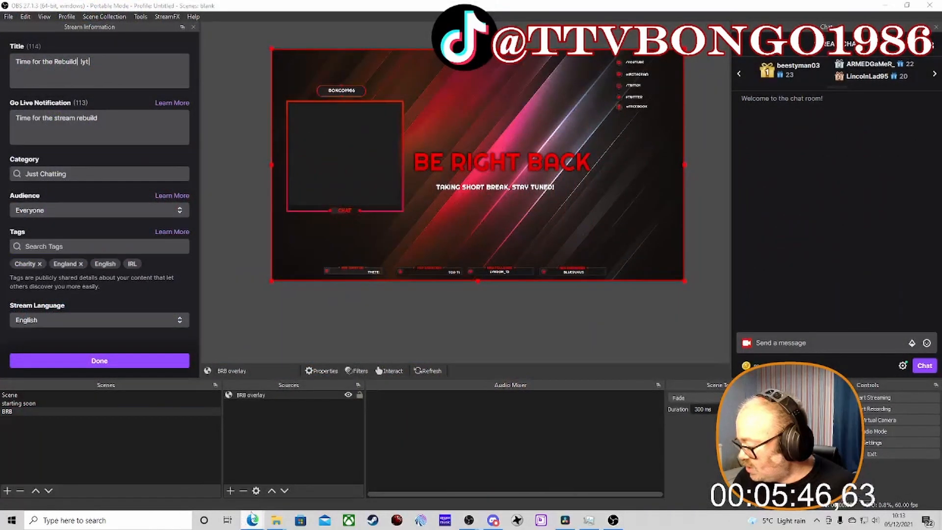
click(306, 493)
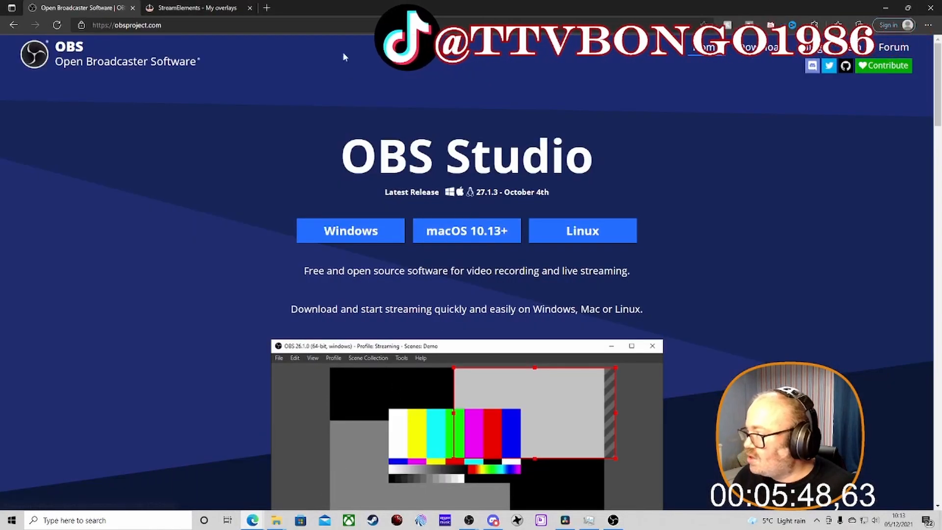
Step: Copy the Red Flare Talk Scene overlay's URL from StreamElements' My Overlays page
click(196, 8)
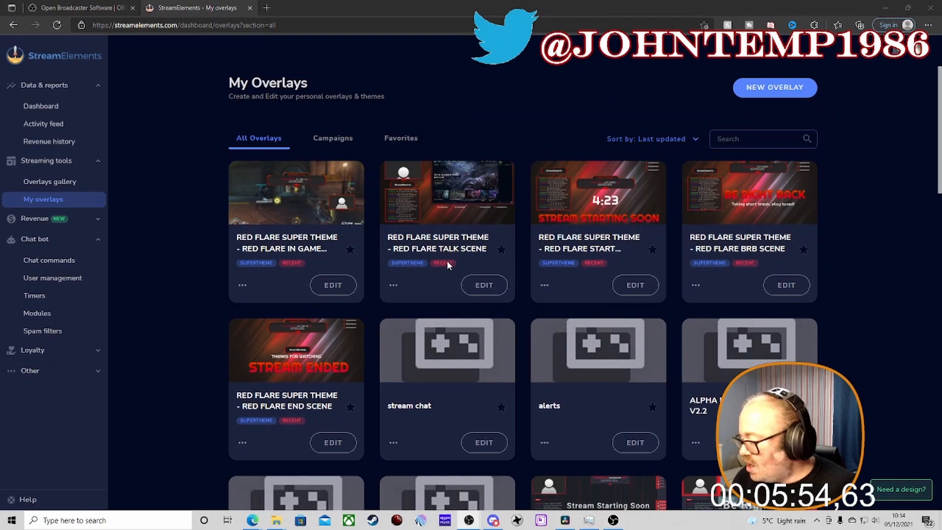
click(394, 287)
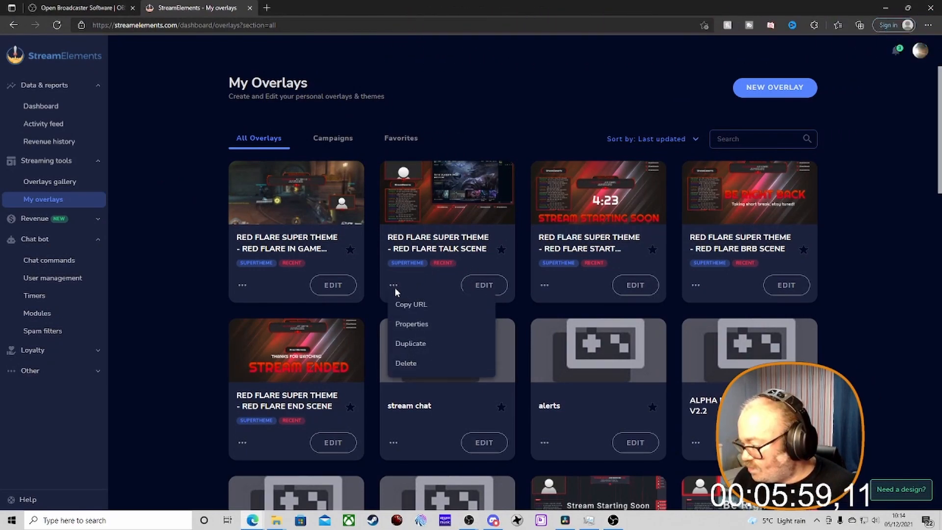
click(416, 304)
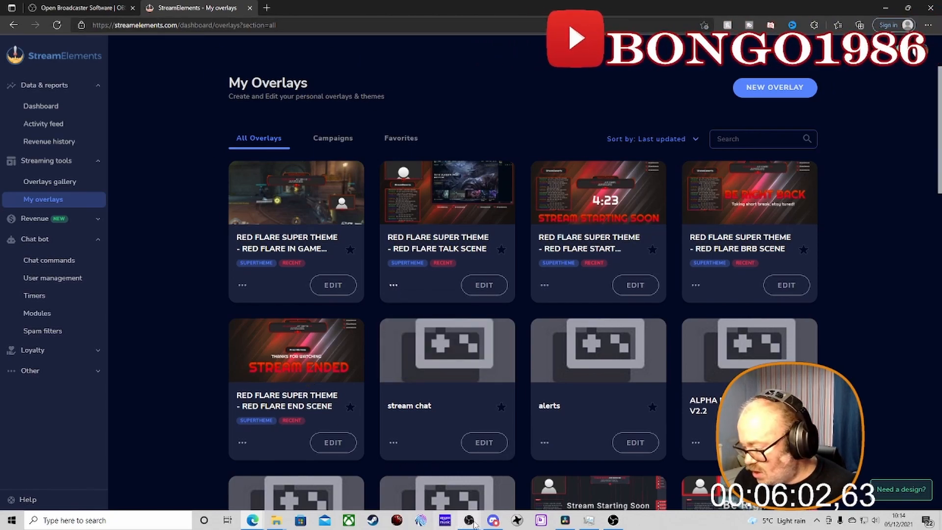
Step: Back in OBS, add a new scene named 'just chatting'
click(612, 520)
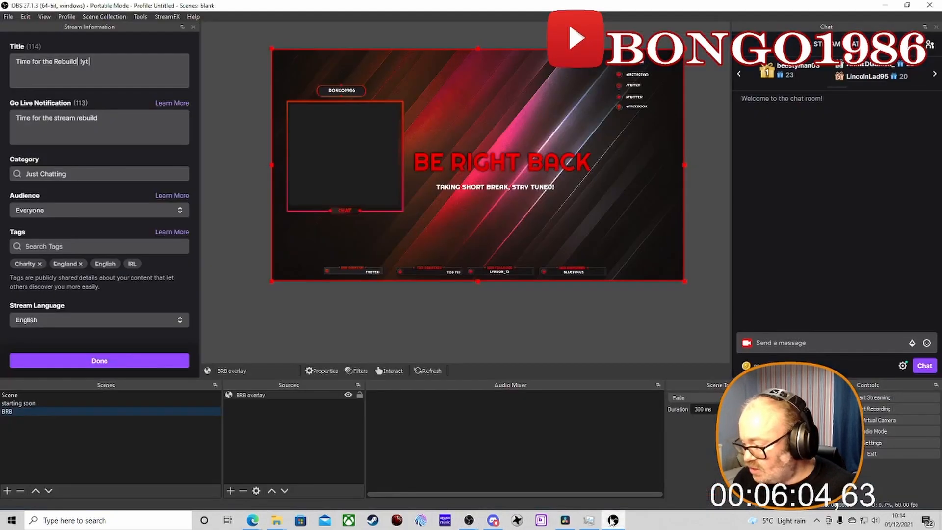
click(7, 490)
text(j)
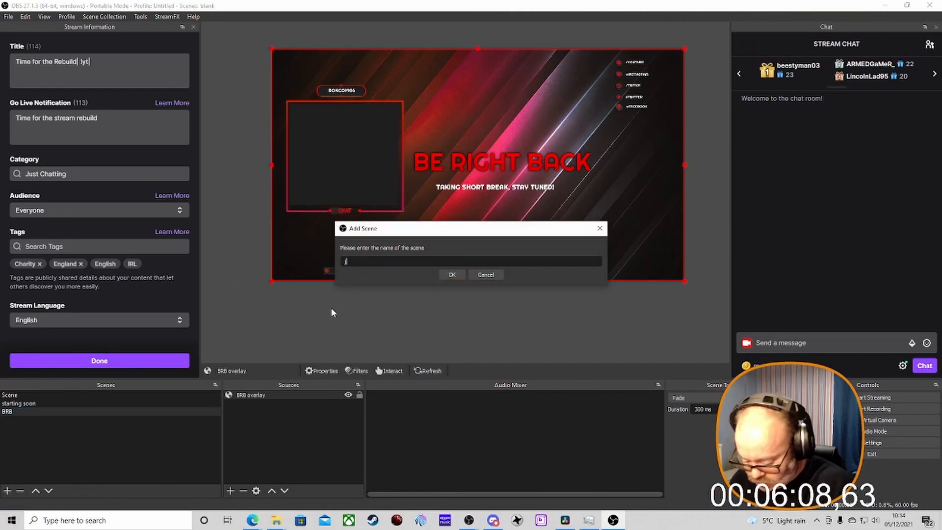
text(ust chatting)
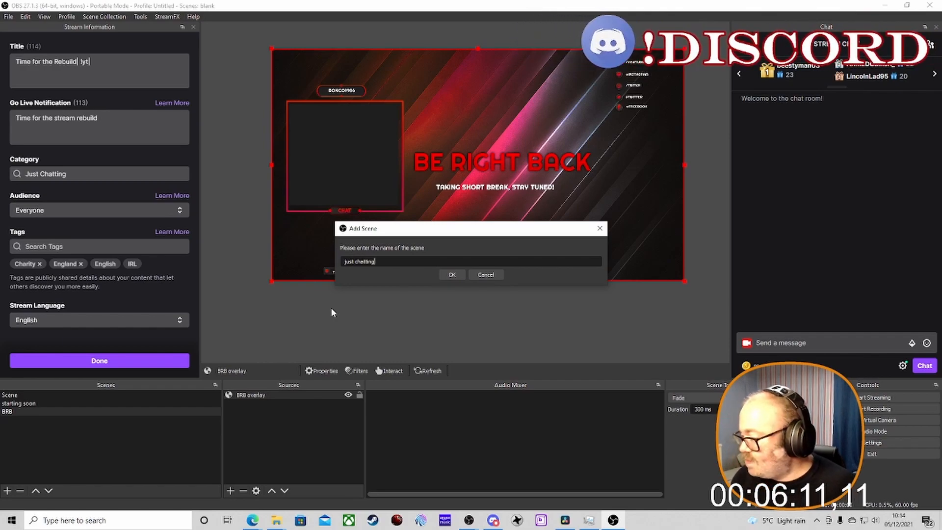
click(459, 275)
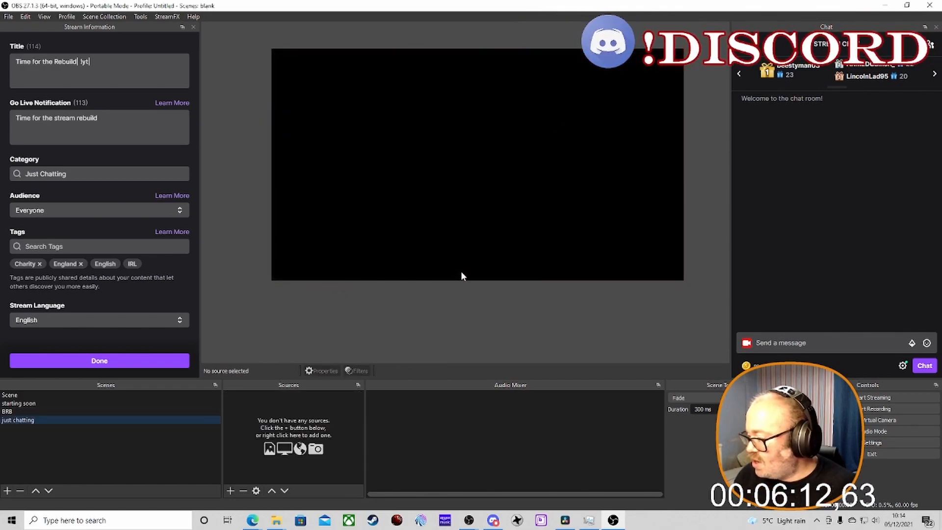
Step: Add a browser source named 'just chatting overlay' to that scene
click(233, 490)
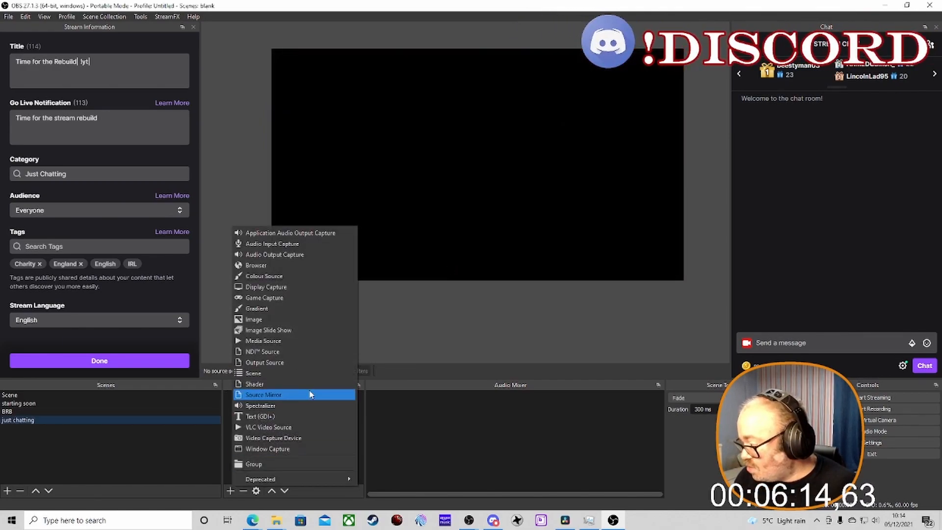
click(294, 272)
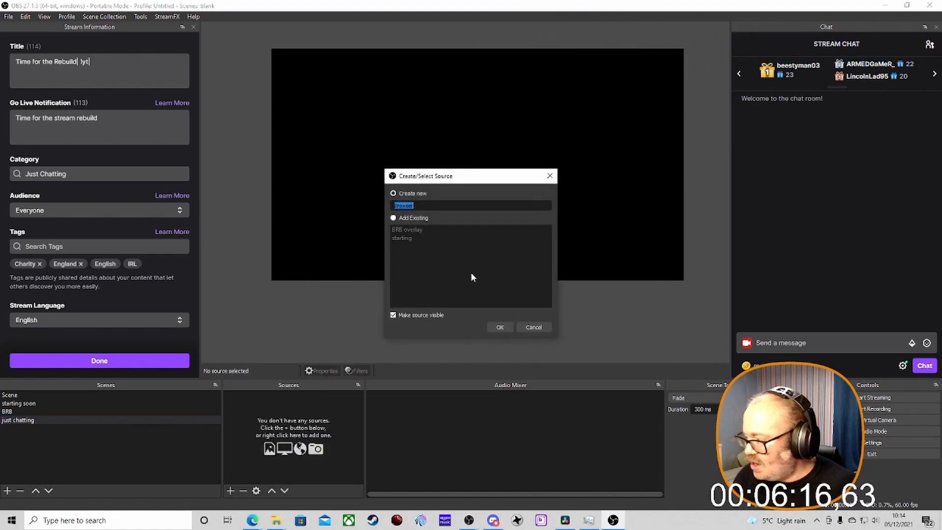
key(BackSpace)
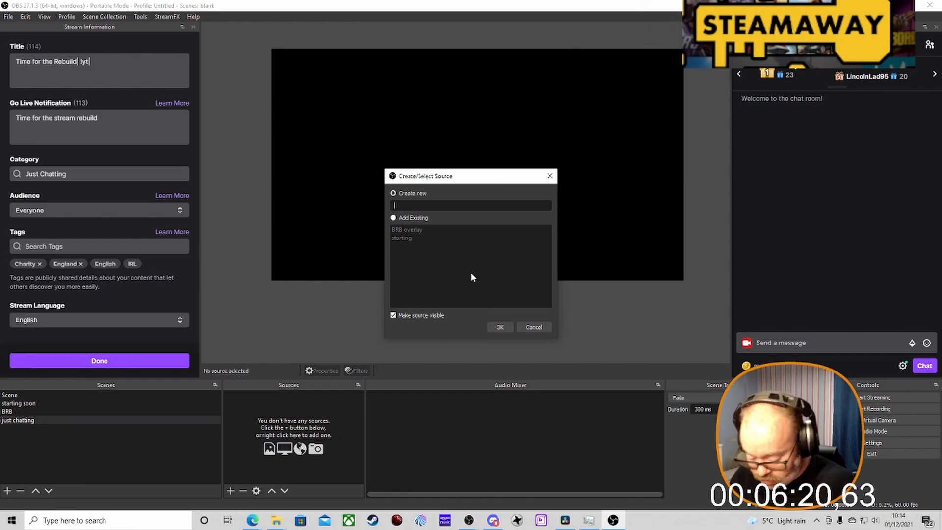
text(just)
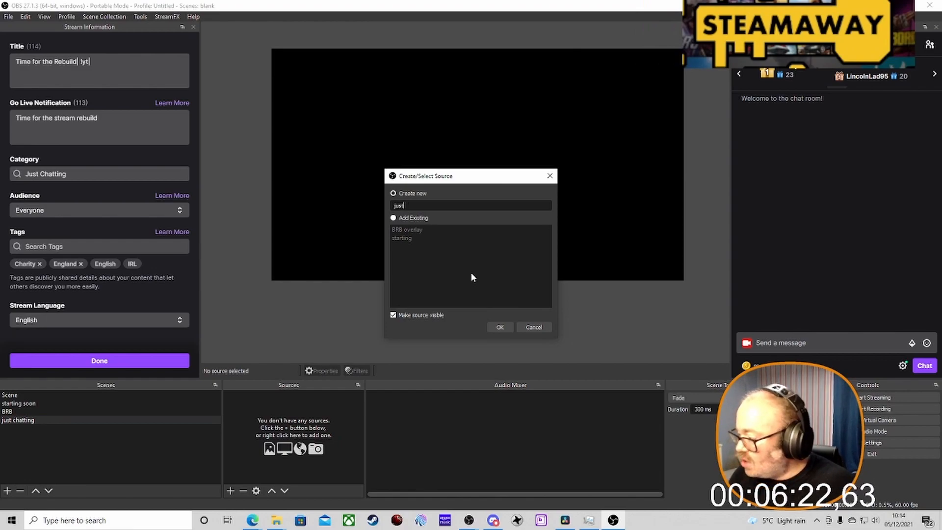
text(c chatt)
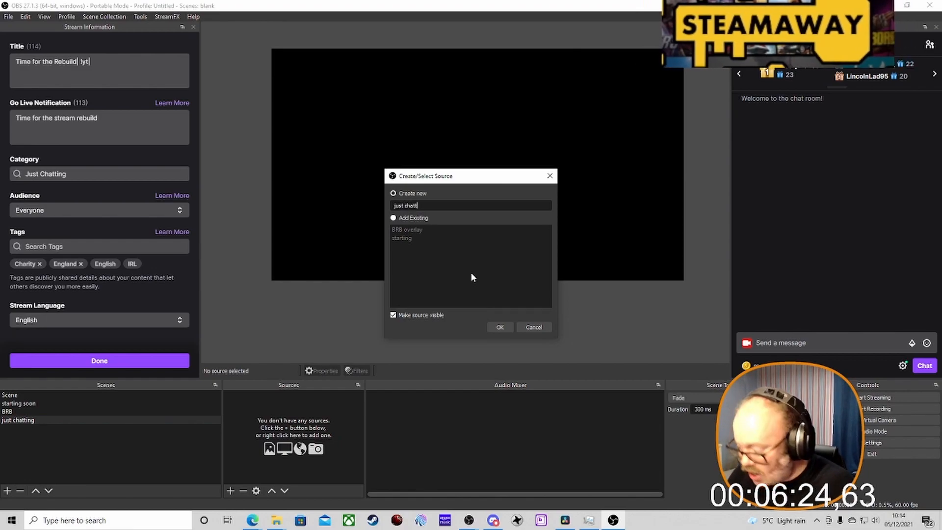
text(ing )
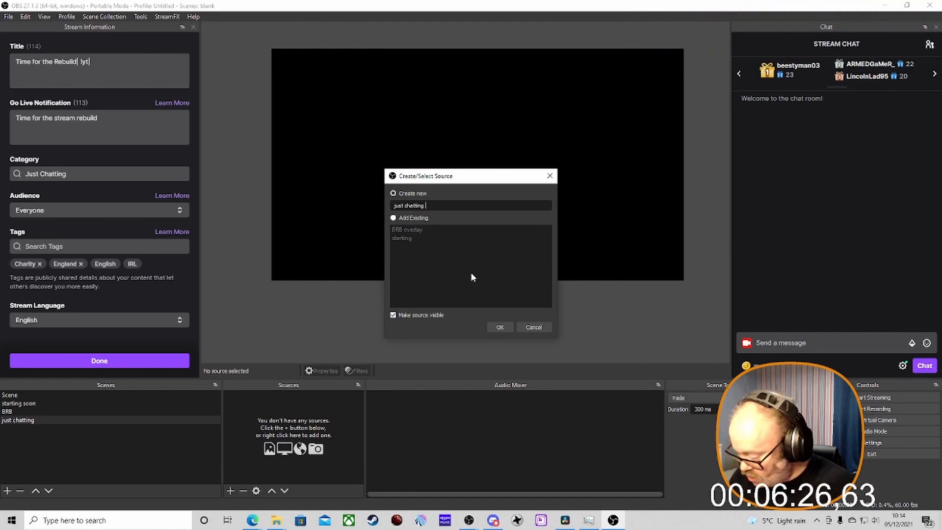
text(overlay)
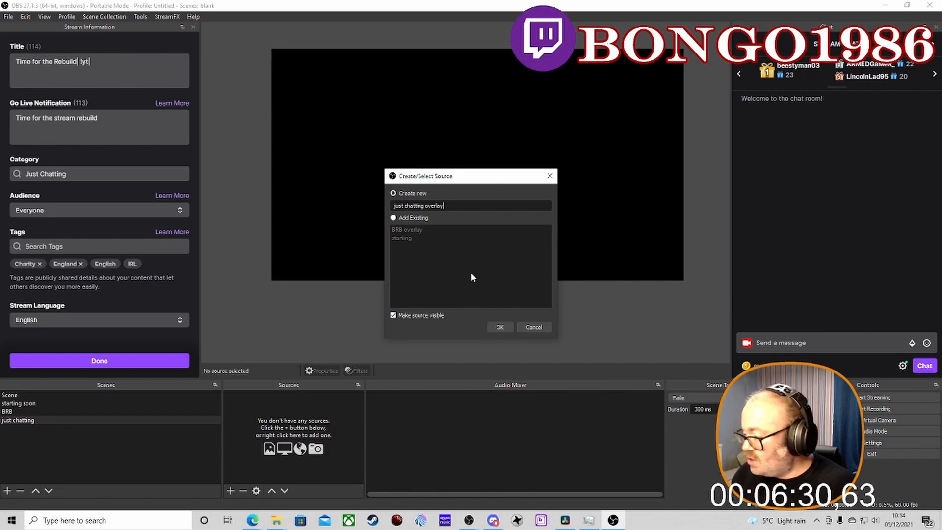
key(Return)
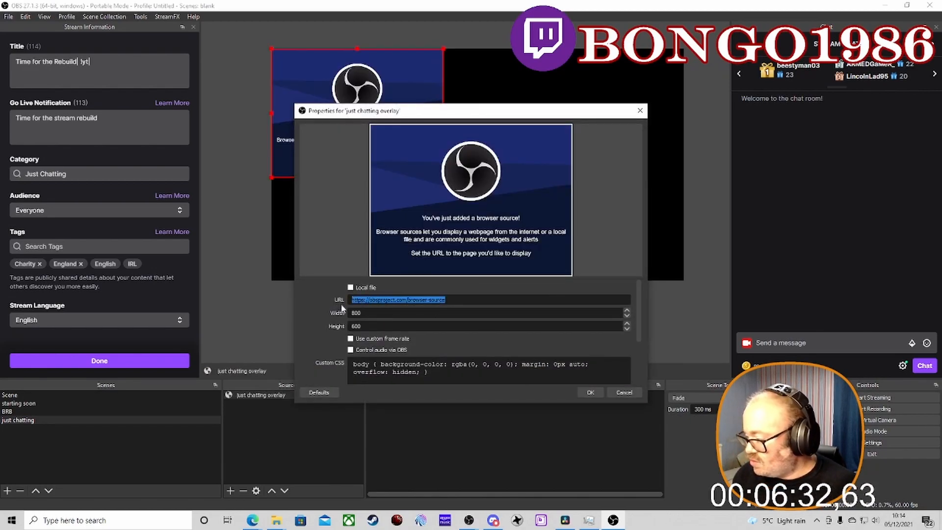
Step: Load the copied talk scene URL in 'just chatting overlay' and size it 1920×1080
key(BackSpace)
key(ctrl+v)
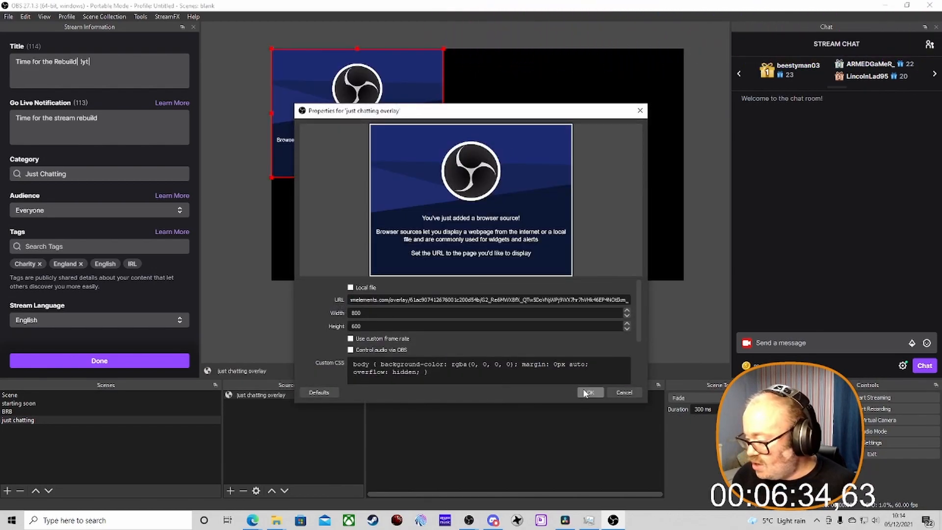
key(Return)
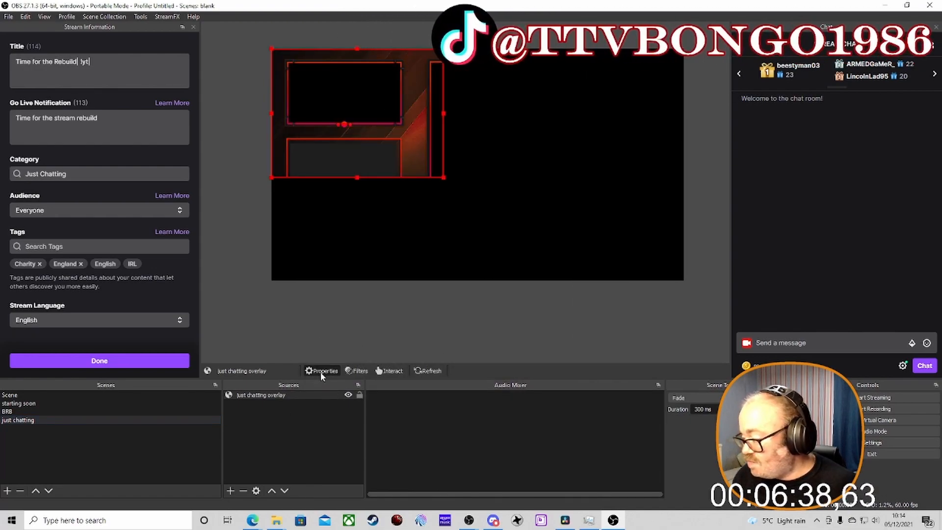
click(320, 371)
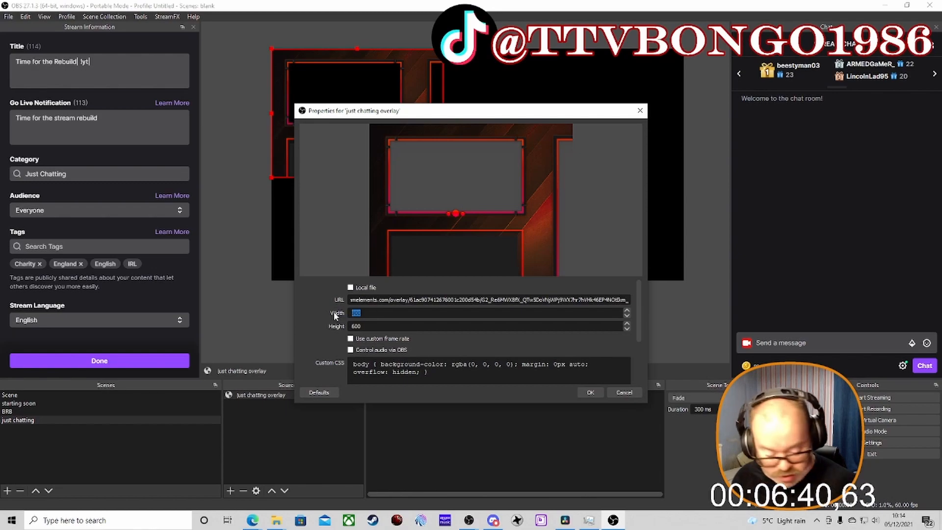
text(1080)
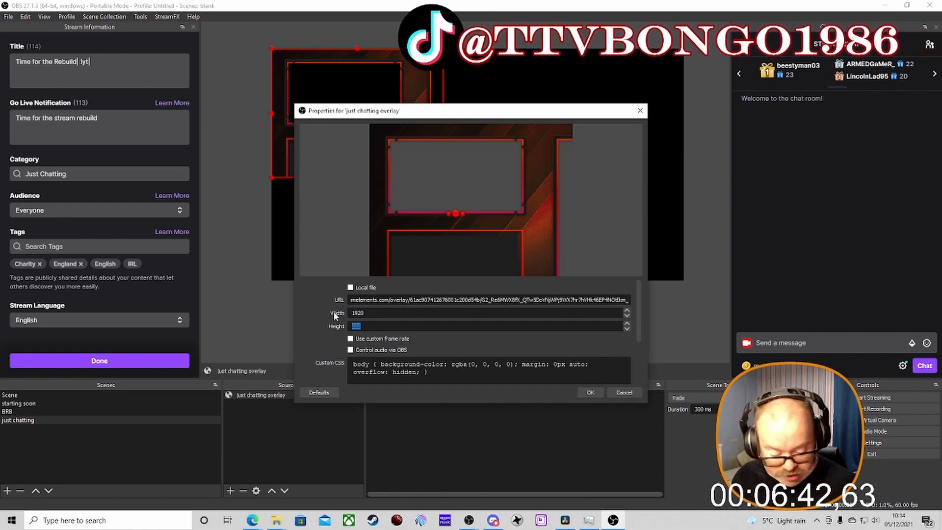
click(588, 392)
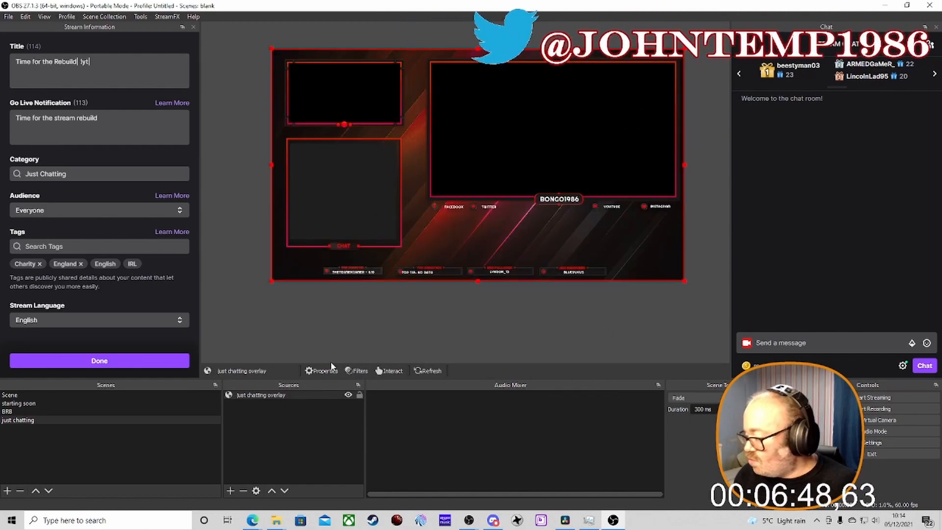
Step: Add a Video Capture Device source named 'camera' using the Snap Camera device
right_click(271, 415)
mouse_move(299, 420)
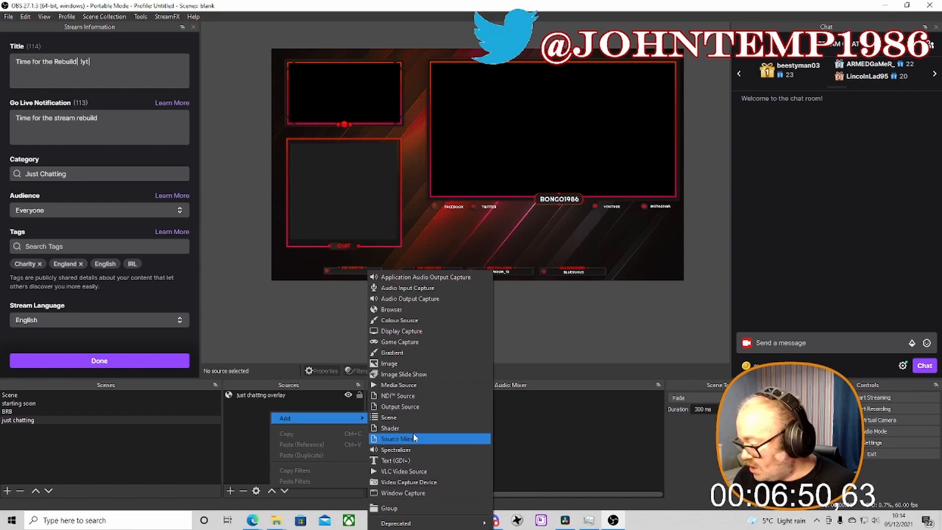
click(403, 481)
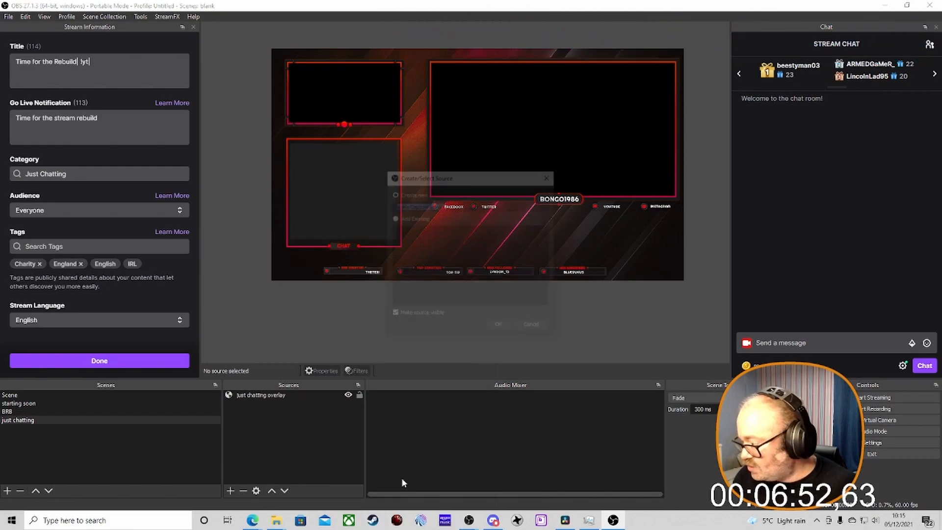
text(camera)
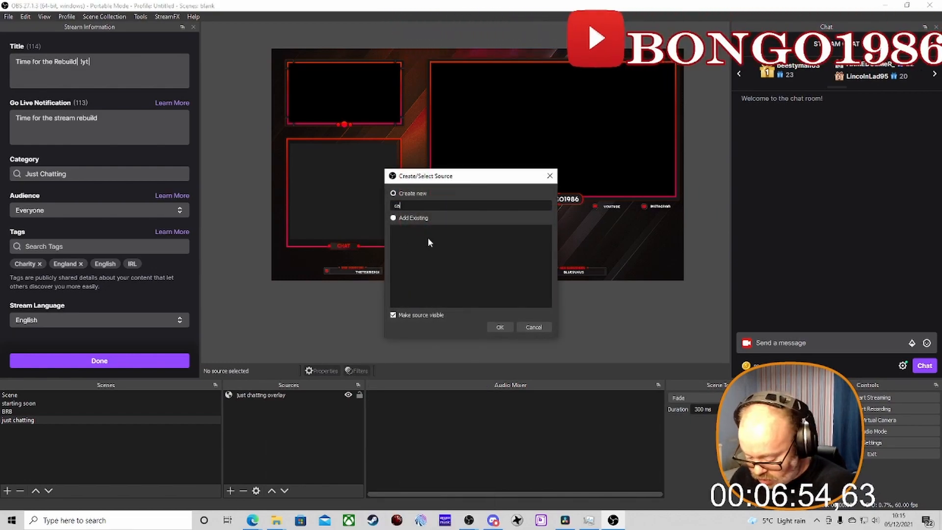
key(Return)
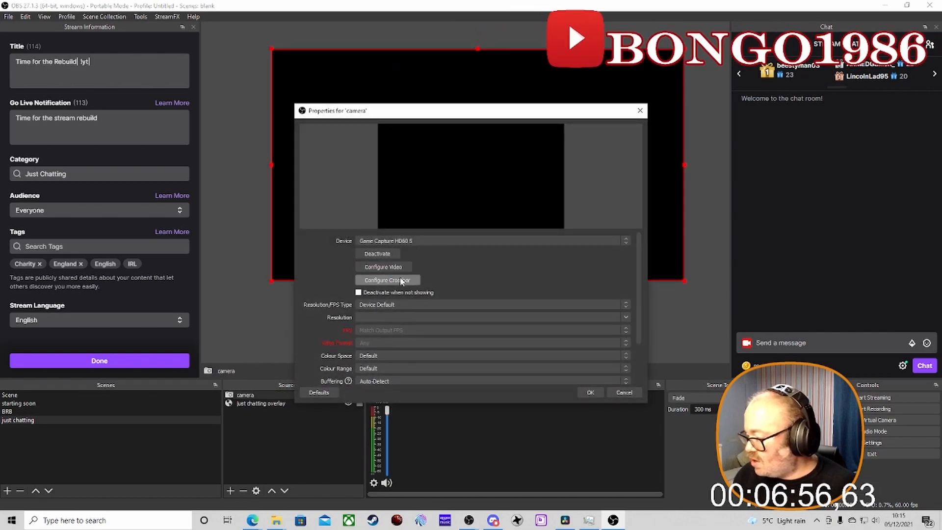
click(388, 241)
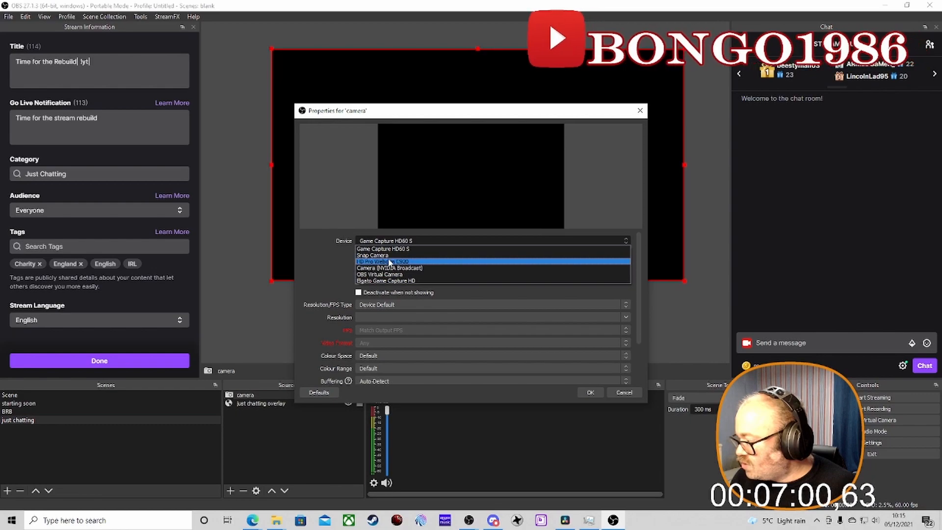
click(388, 255)
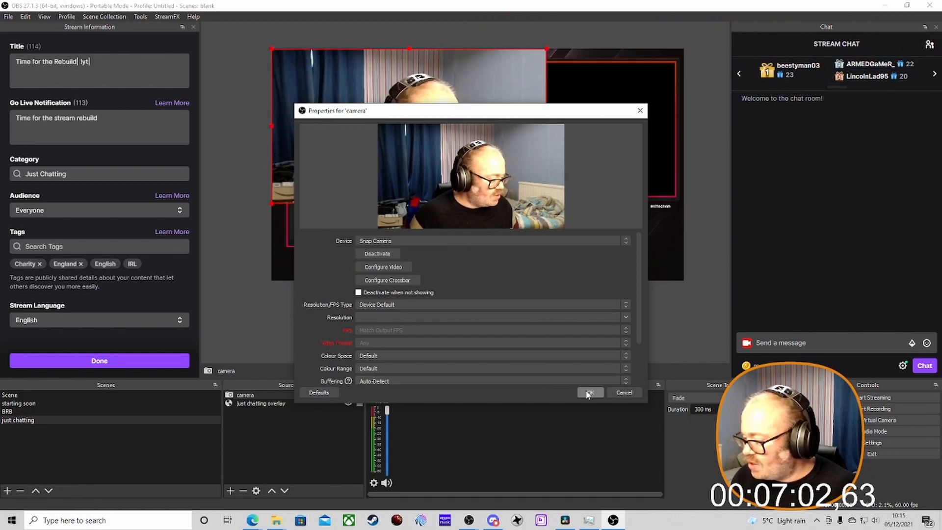
click(589, 394)
Step: Resize the camera into the overlay's large webcam frame and layer it below the overlay
drag(377, 181, 529, 197)
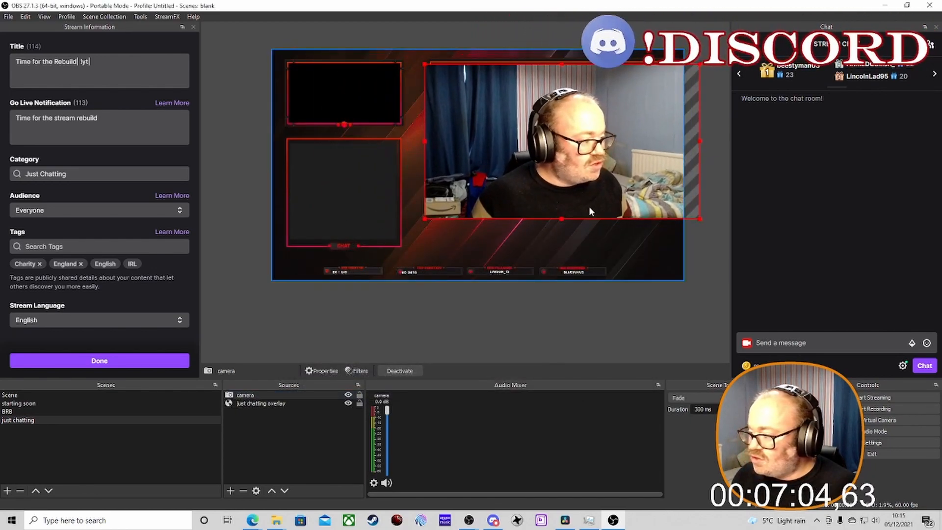
drag(698, 218, 597, 184)
drag(650, 74, 676, 59)
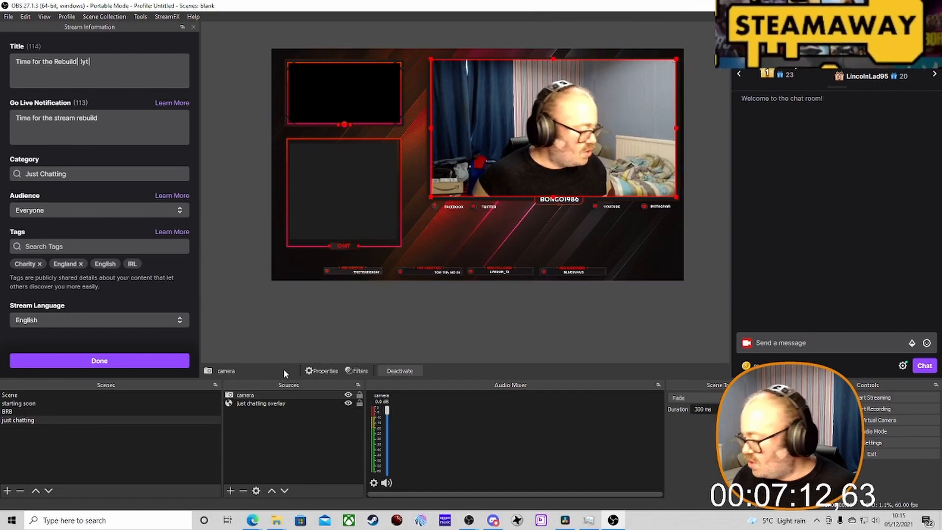
click(265, 394)
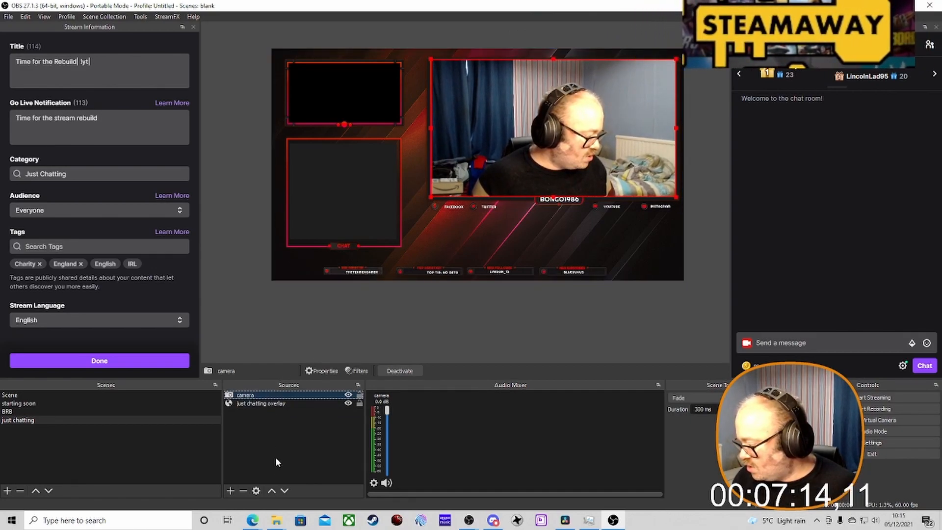
click(284, 491)
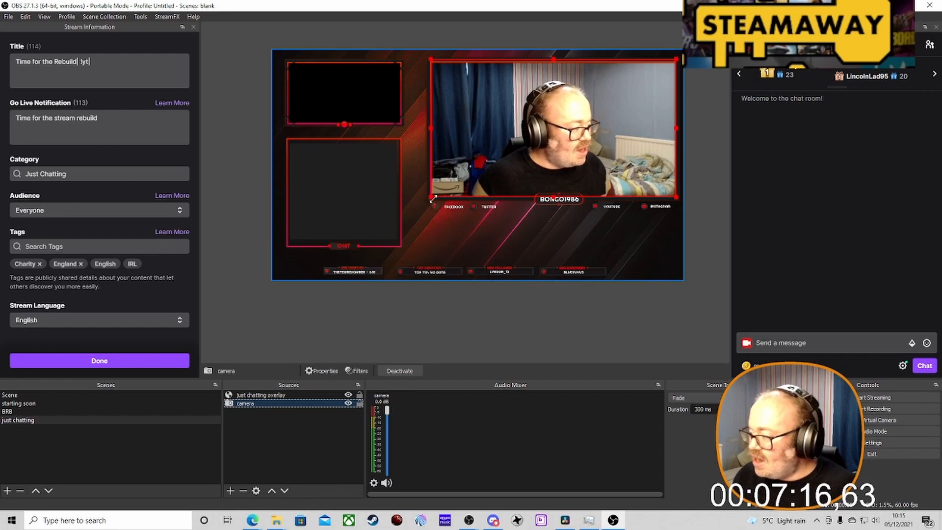
drag(432, 198, 426, 201)
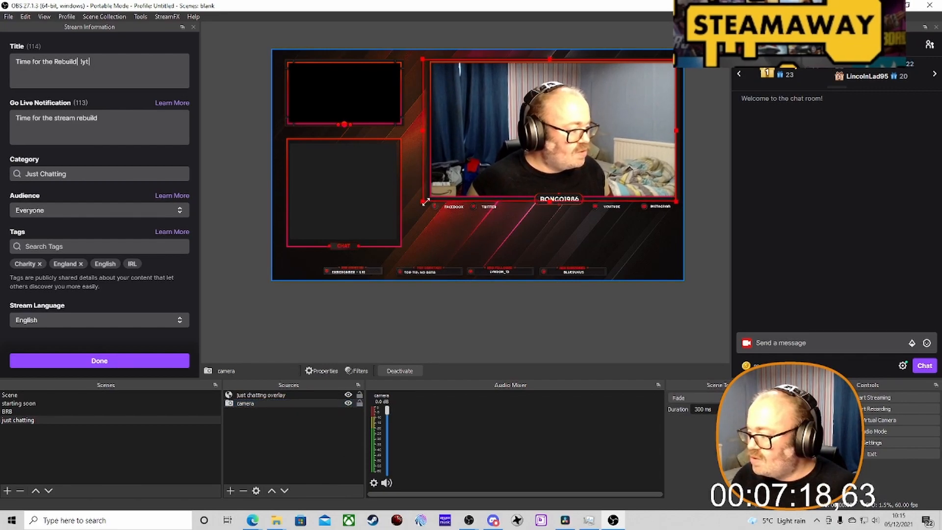
drag(572, 166, 576, 164)
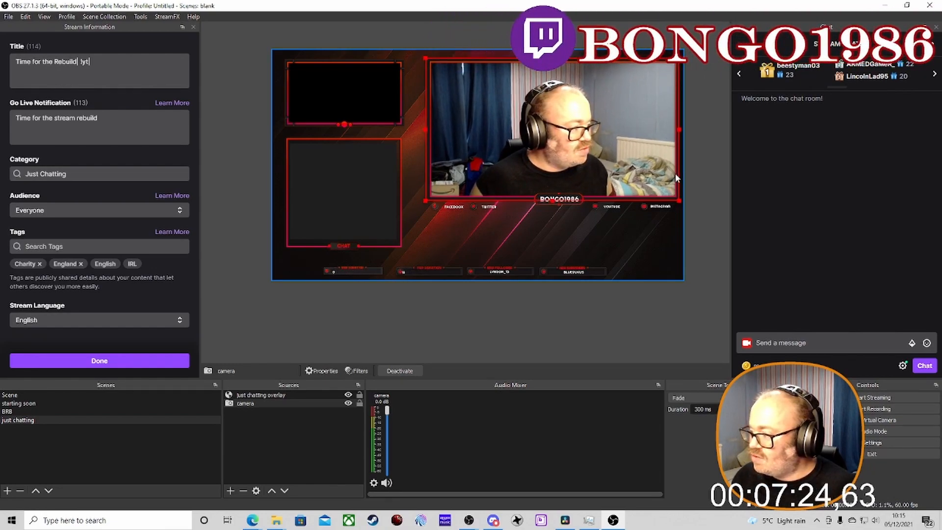
click(703, 174)
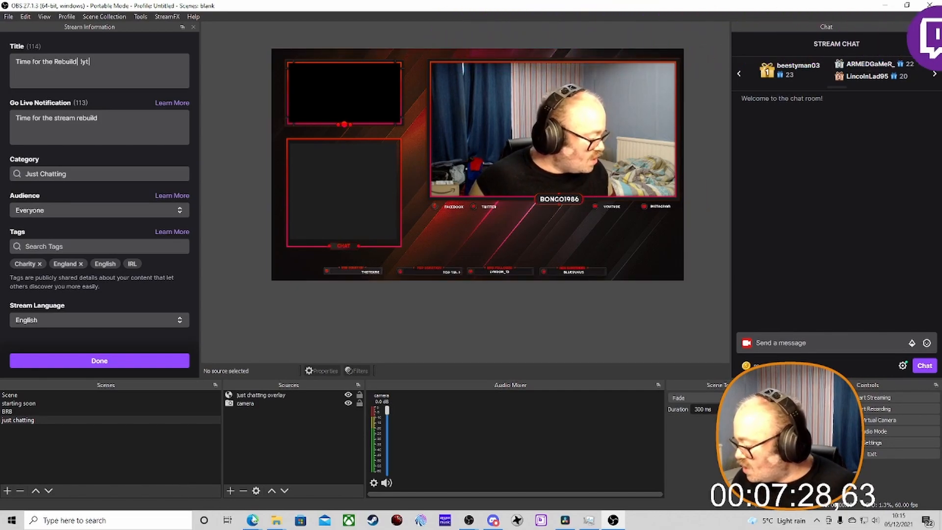
Step: Copy the first Red Flare overlay's URL in StreamElements, then switch back to OBS
mouse_move(252, 519)
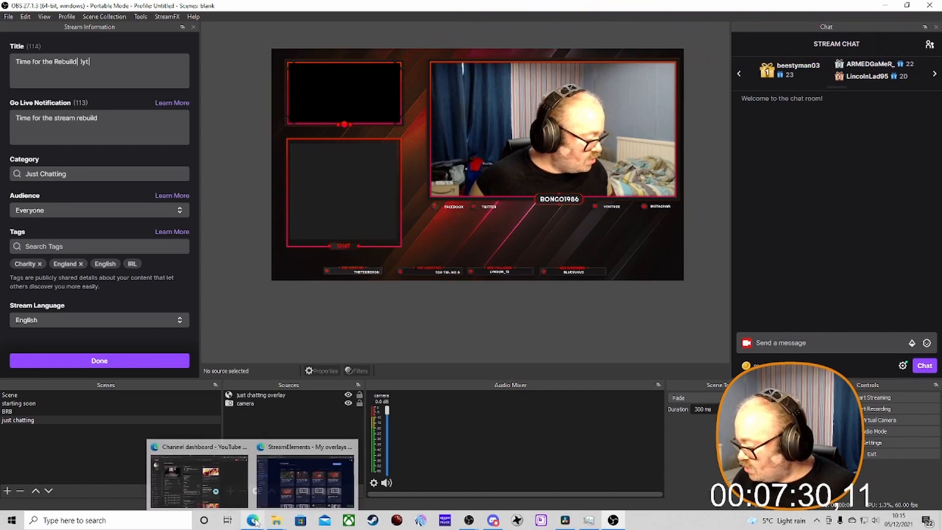
click(310, 478)
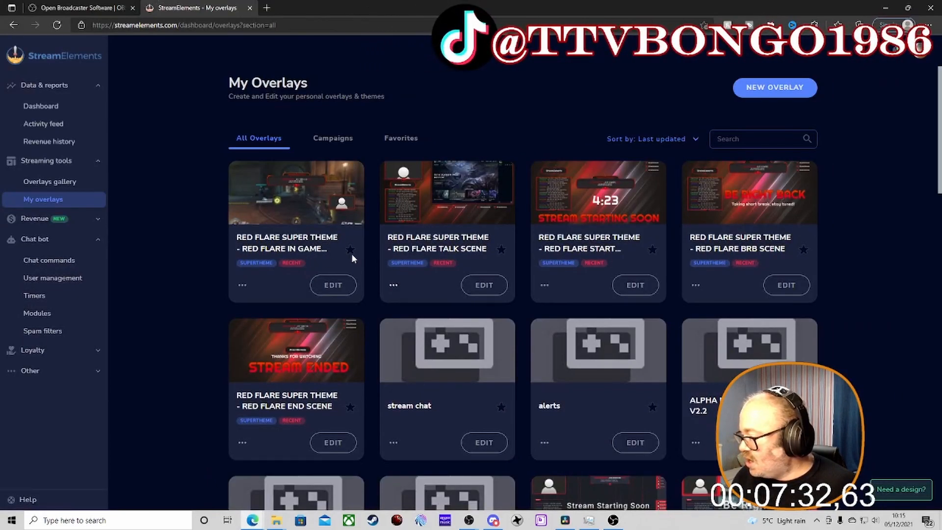
click(243, 286)
click(266, 311)
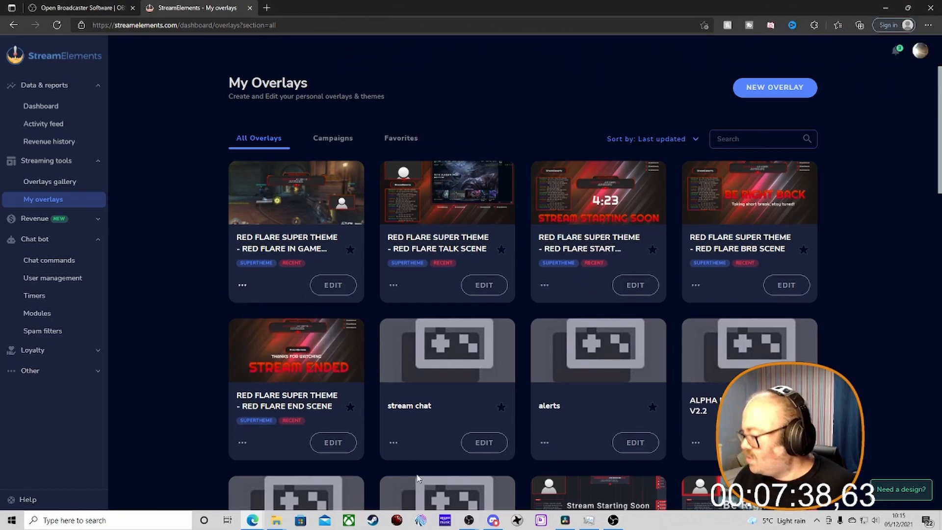
click(613, 520)
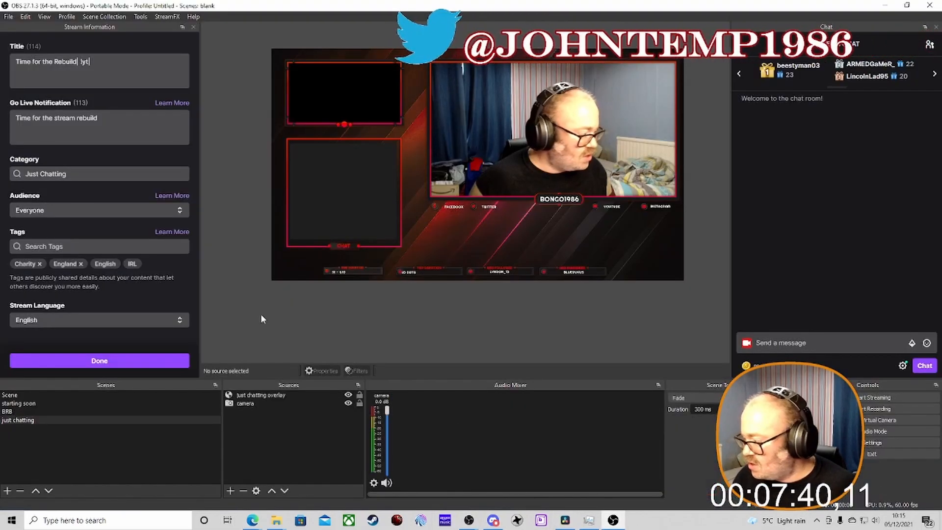
Step: Add a new scene named 'gameplay'
right_click(11, 432)
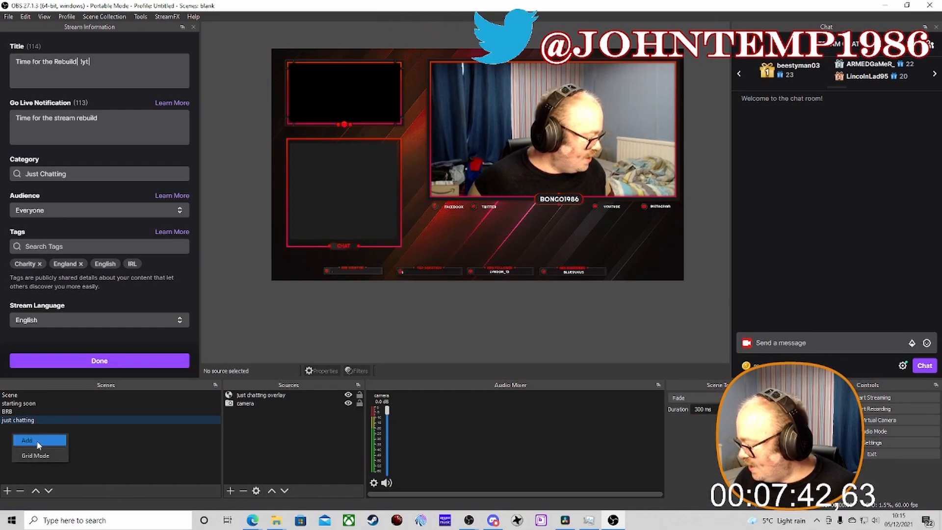
click(39, 441)
text(gameplay)
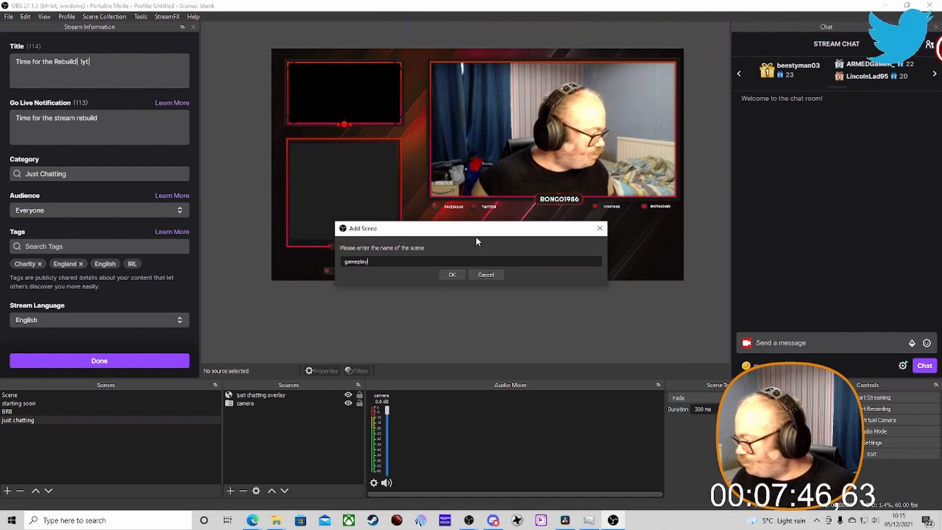
click(447, 275)
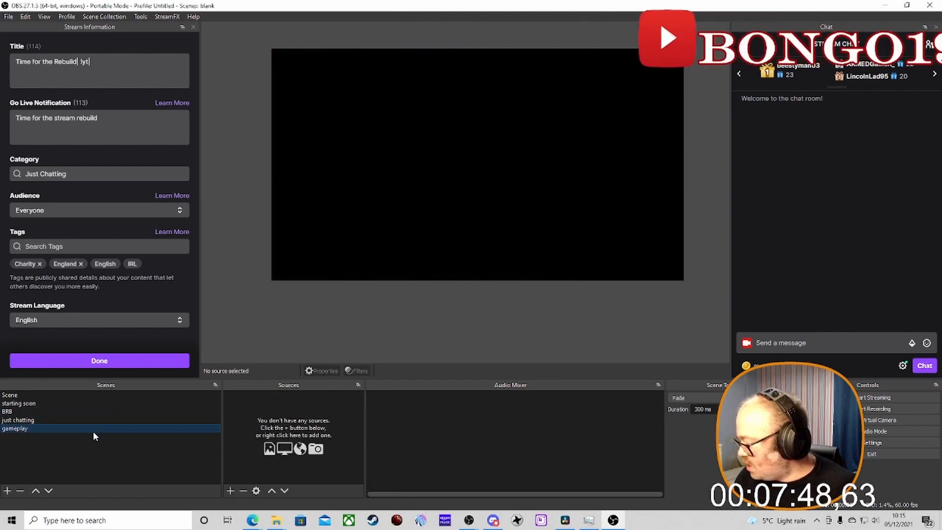
Step: Add a browser source named 'gameply scene' to the gameplay scene
click(232, 491)
click(275, 269)
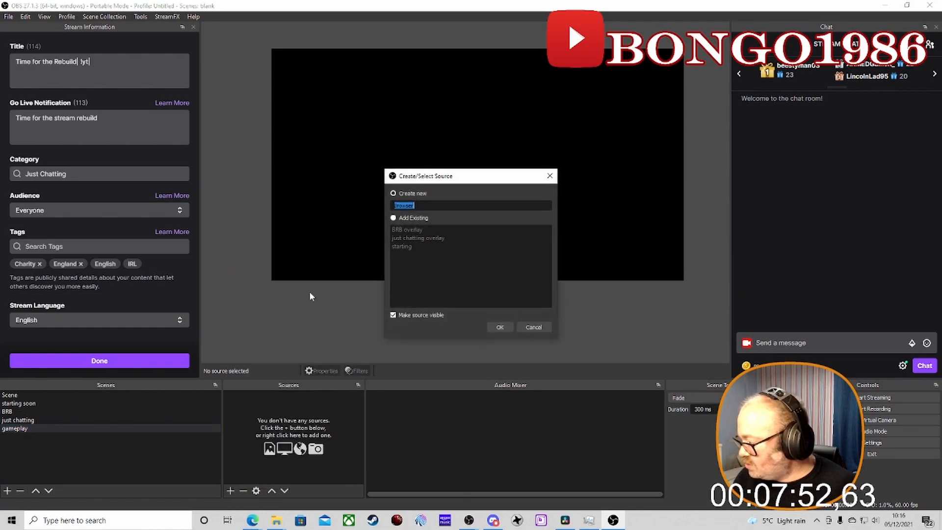
text(gma)
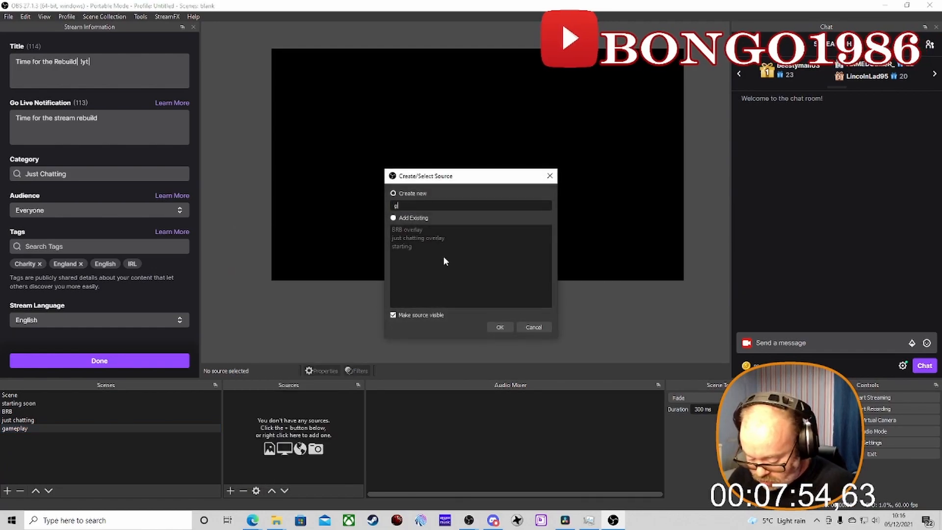
key(BackSpace)
key(BackSpace)
text(amep)
key(BackSpace)
text(eply)
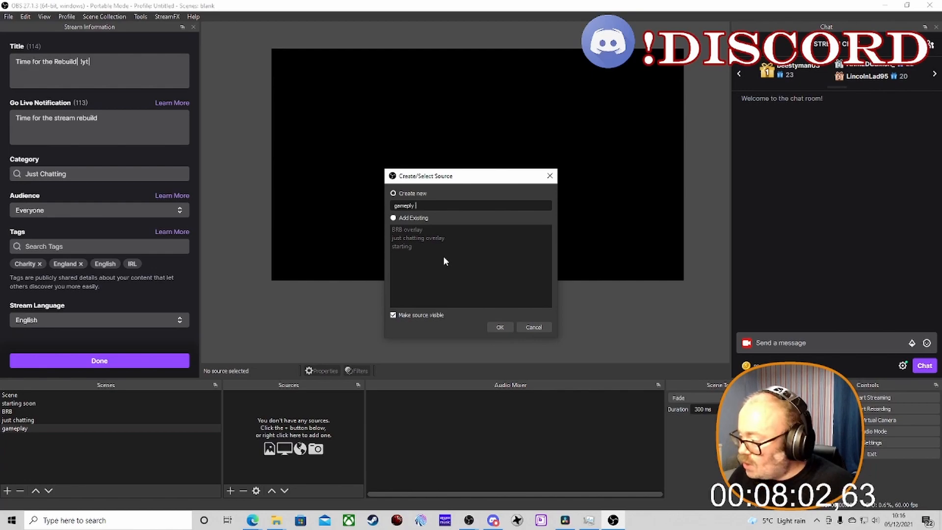
text(scene)
key(Return)
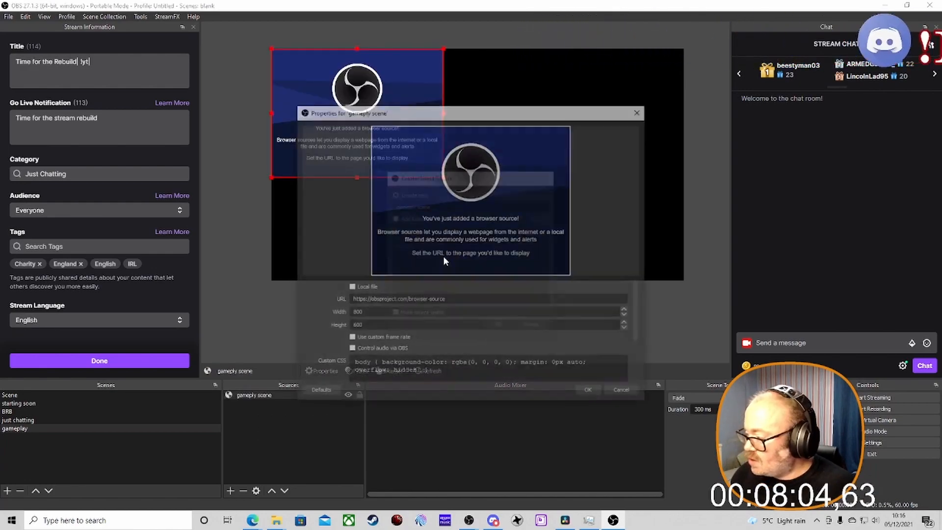
Step: Paste the copied overlay URL and set the browser source to 1920×1080
key(ctrl+v)
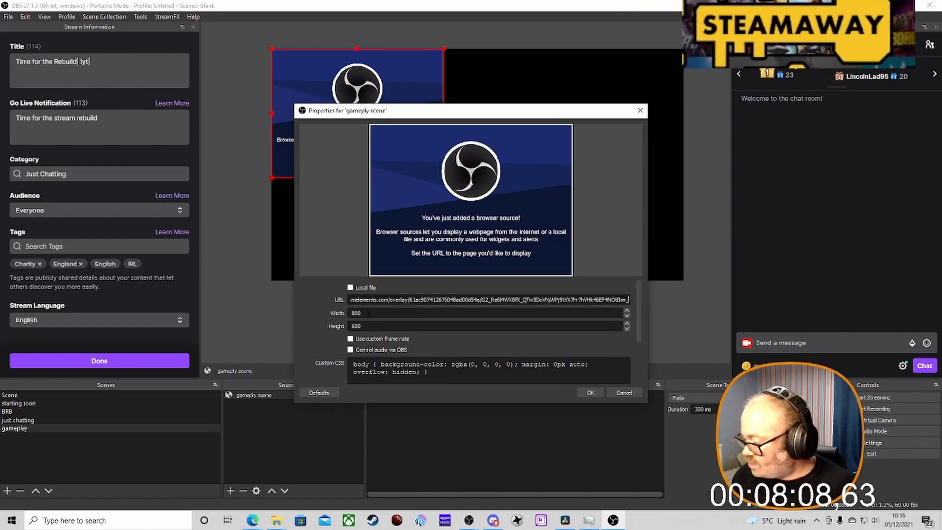
key(BackSpace)
key(BackSpace)
key(BackSpace)
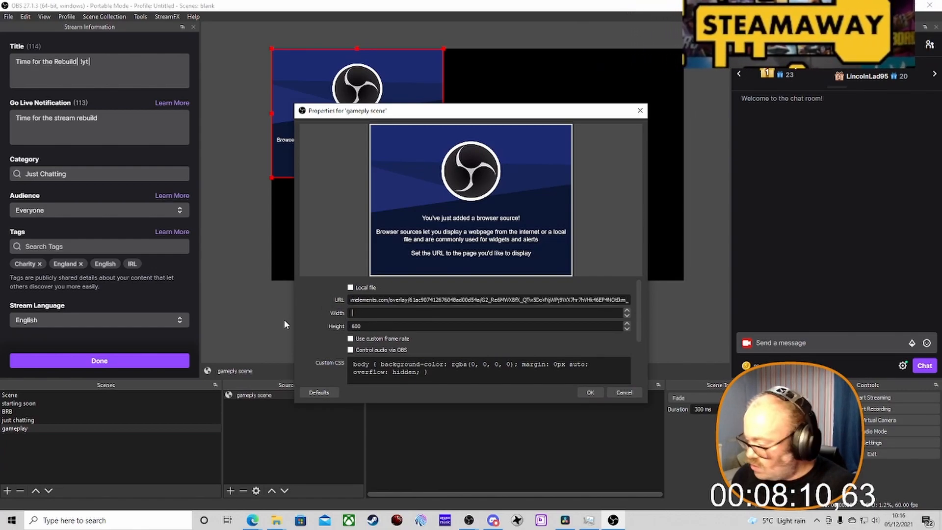
text(1920)
key(Tab)
text(10)
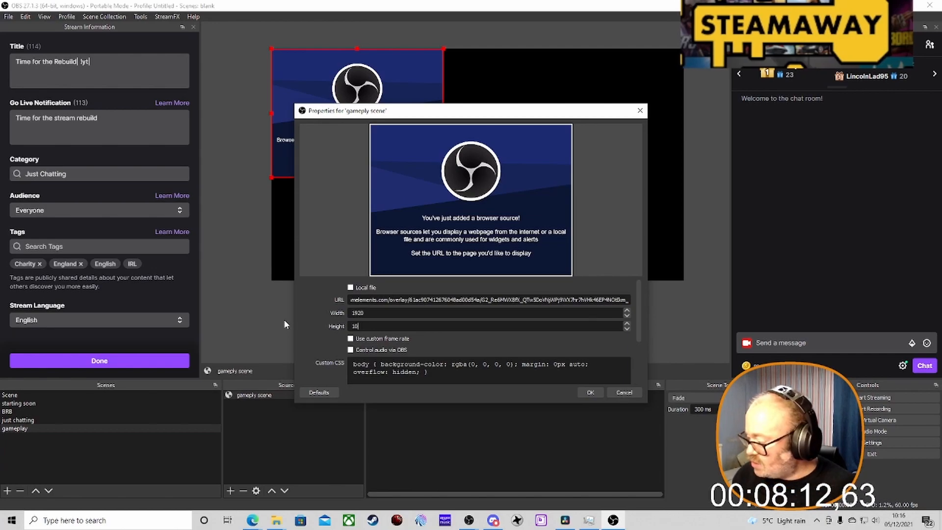
text(80)
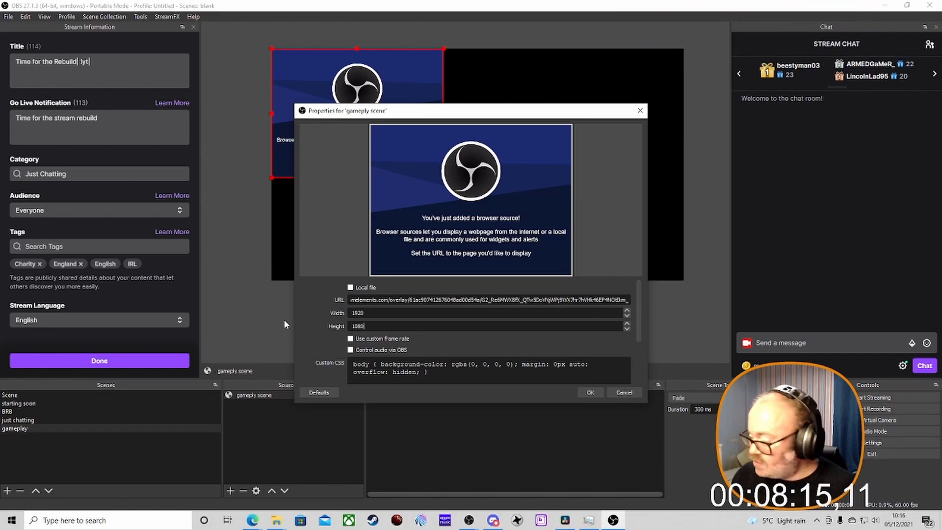
click(589, 392)
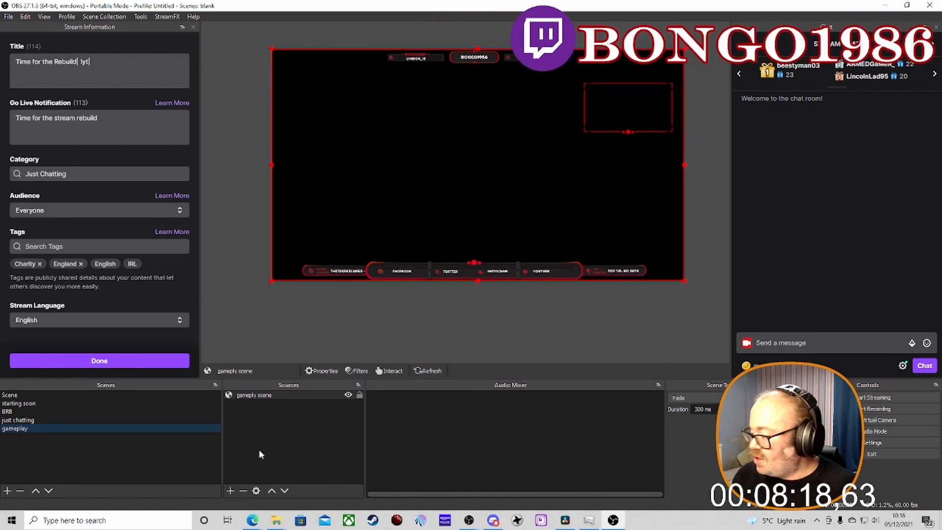
Step: Add the existing 'camera' source to the gameplay scene, beneath the overlay
click(231, 491)
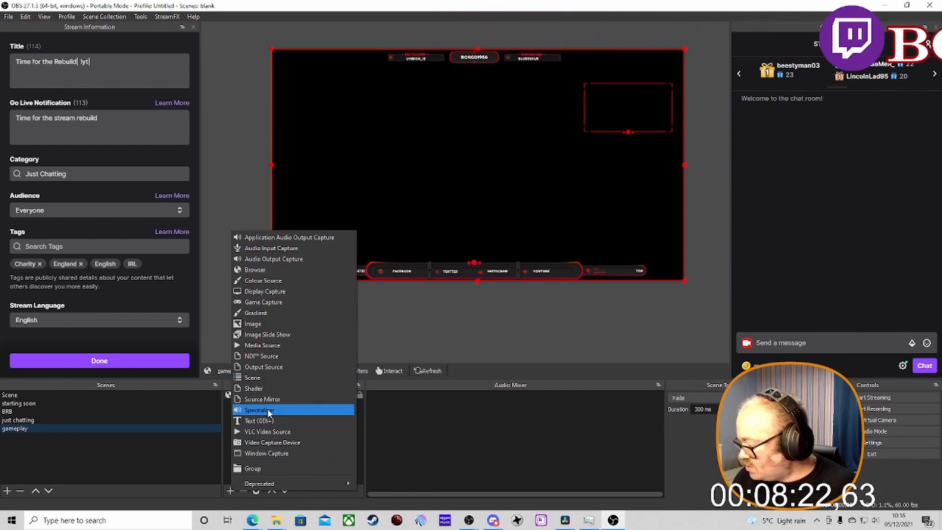
click(268, 443)
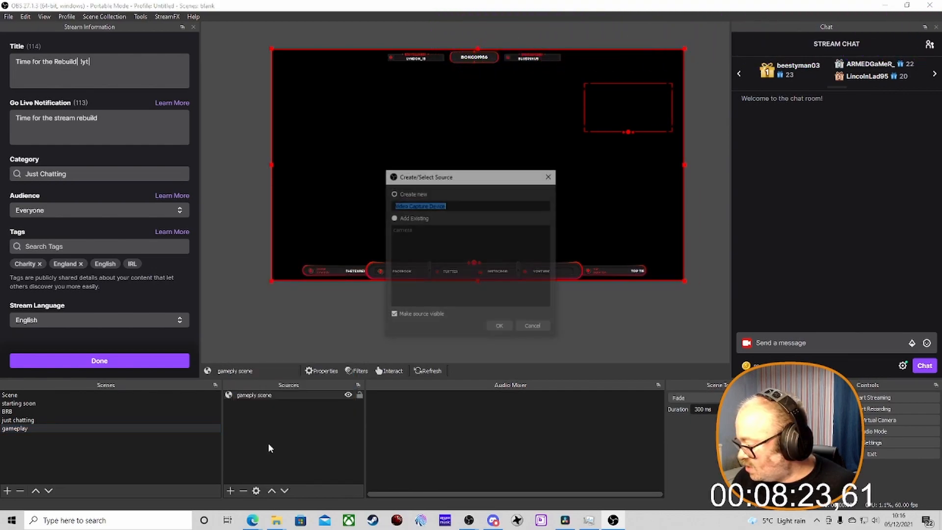
click(393, 218)
click(401, 230)
click(499, 327)
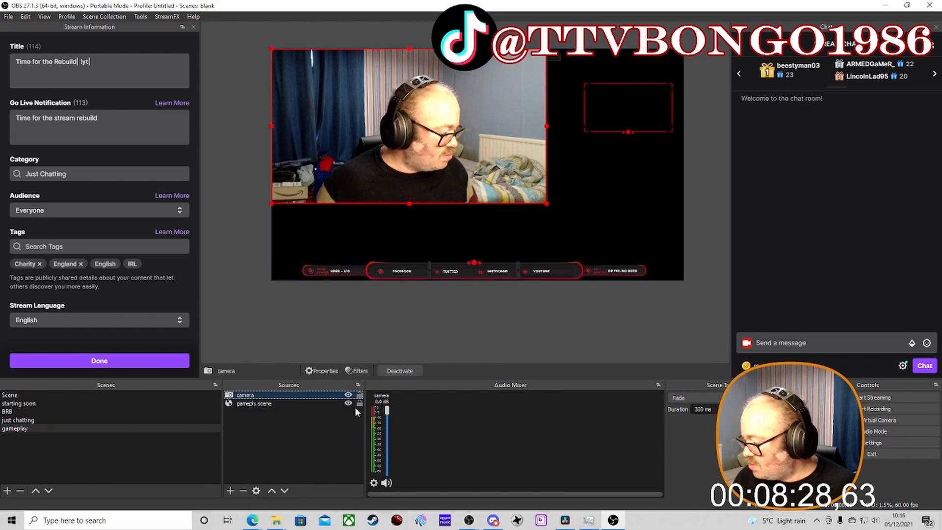
click(285, 491)
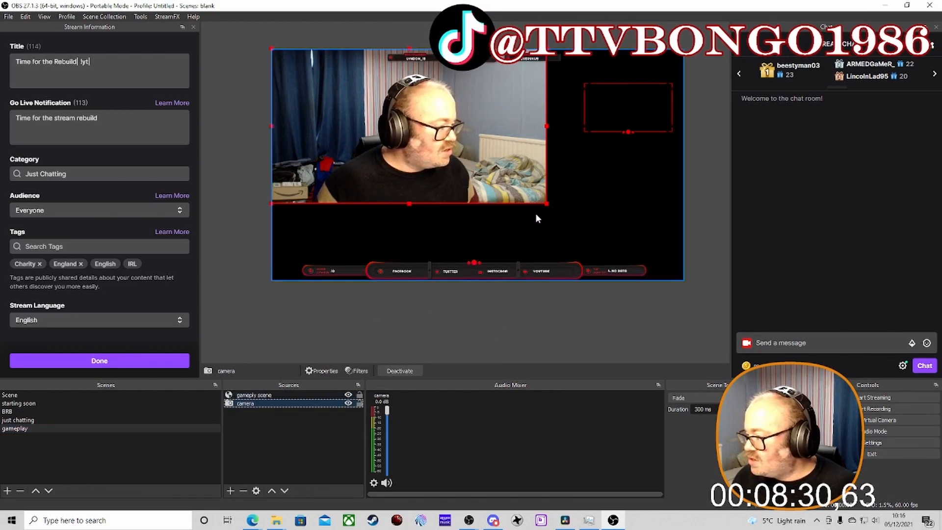
Step: Shrink the webcam and fit it into the overlay's upper-right camera frame
drag(547, 203, 400, 122)
drag(333, 105, 618, 122)
drag(685, 142, 641, 116)
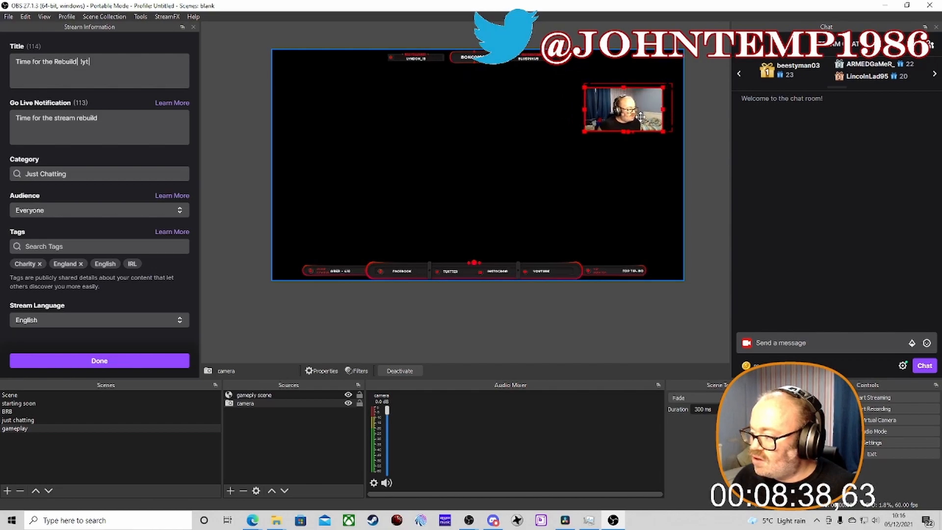
drag(664, 87, 670, 84)
key(space)
scroll(624, 111, up, 4)
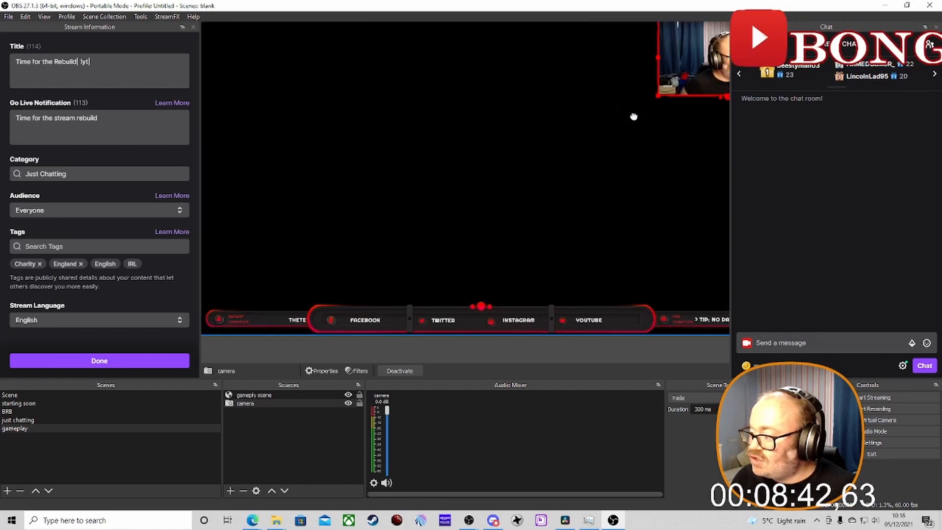
drag(633, 116, 433, 226)
drag(594, 128, 597, 127)
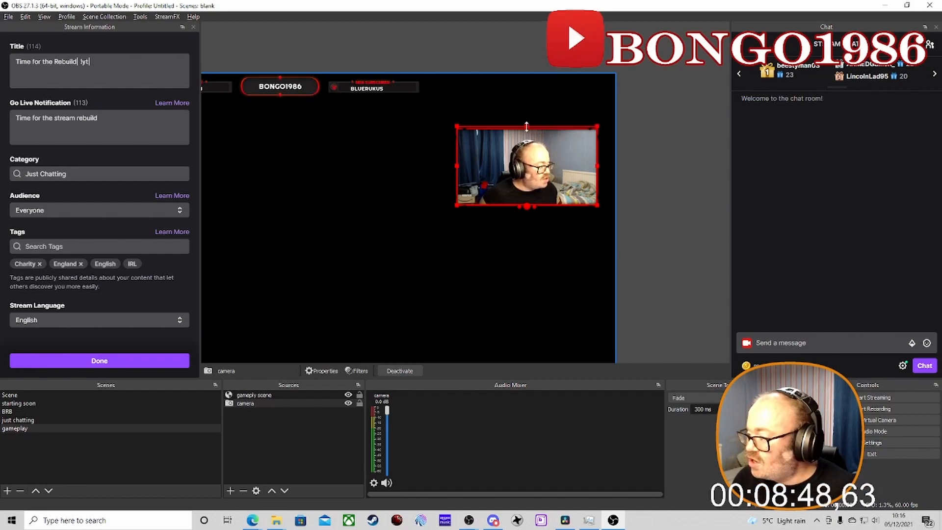
Step: Crop the webcam's top edge, then deselect and recentre the full canvas
drag(526, 126, 525, 130)
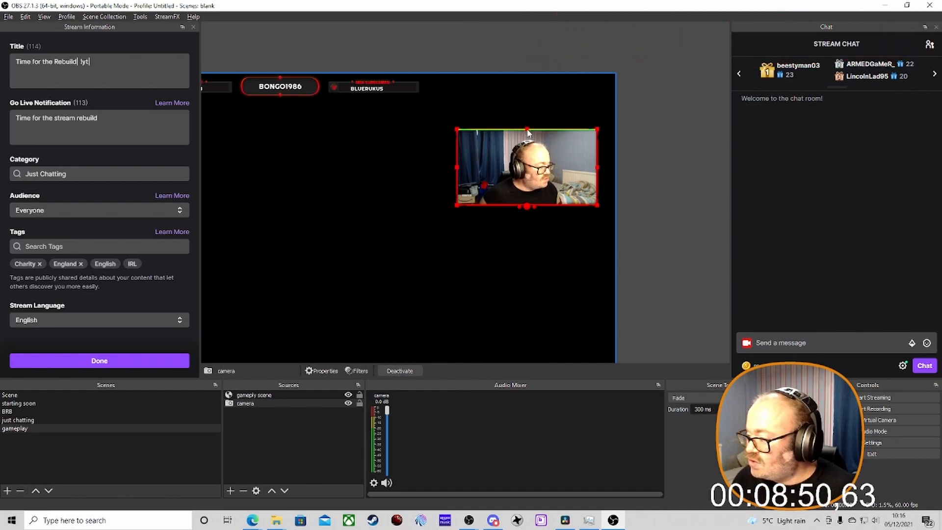
click(597, 210)
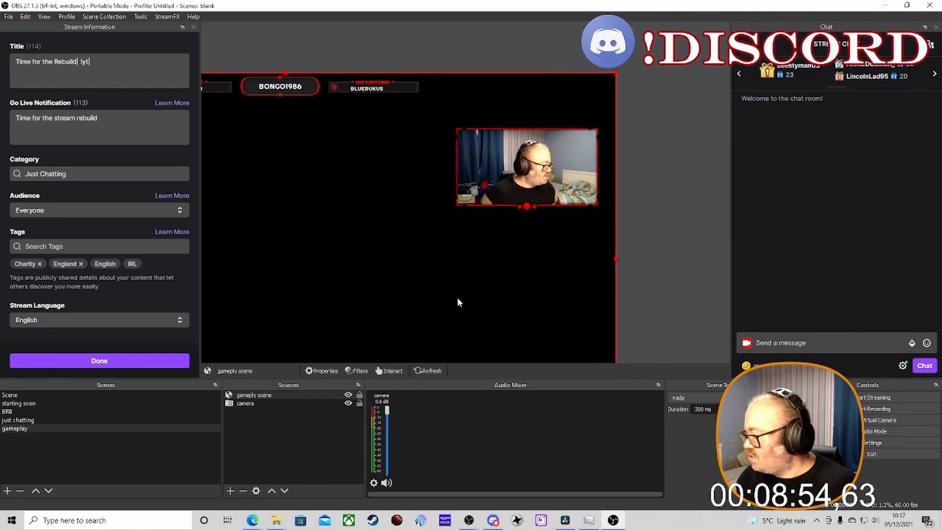
click(620, 301)
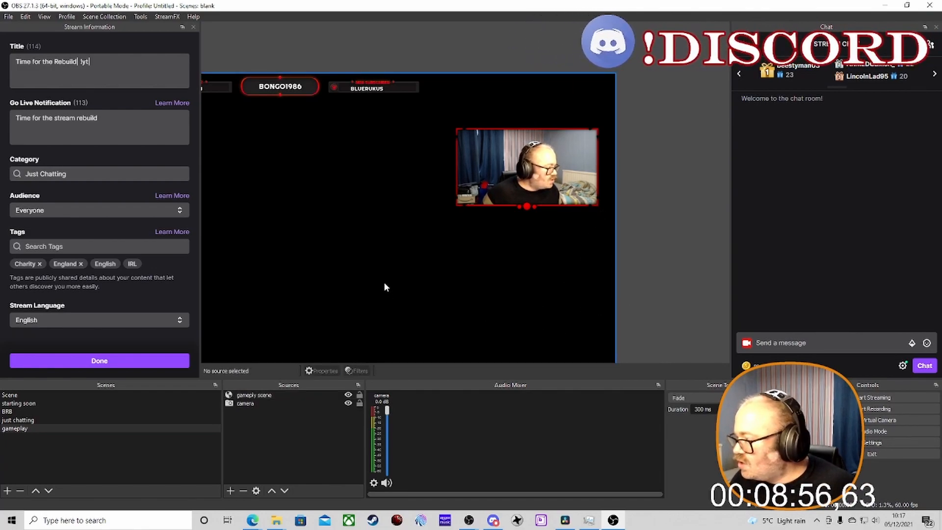
key(space)
scroll(378, 266, down, 4)
mouse_move(350, 260)
mouse_down()
mouse_move(401, 240)
mouse_move(351, 263)
mouse_up()
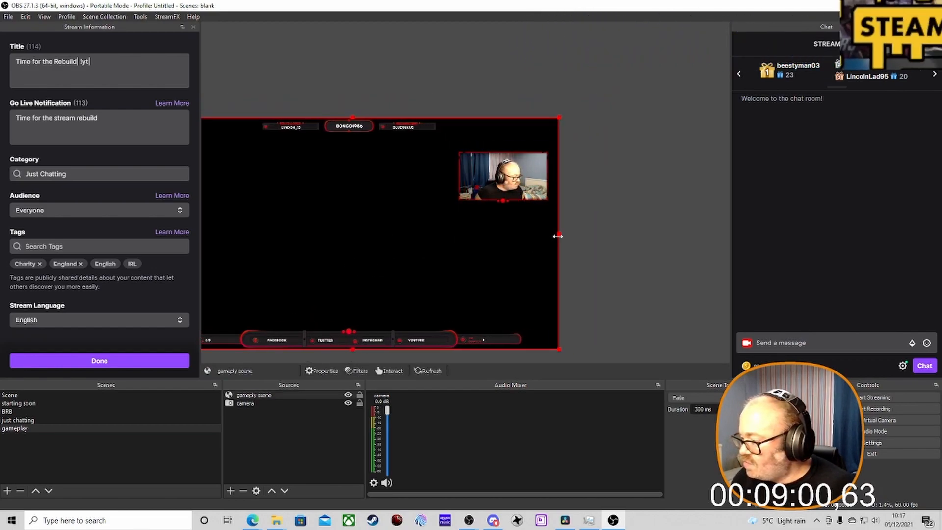
click(585, 230)
scroll(564, 228, down, 3)
drag(389, 298, 435, 293)
scroll(449, 243, up, 2)
scroll(446, 255, down, 1)
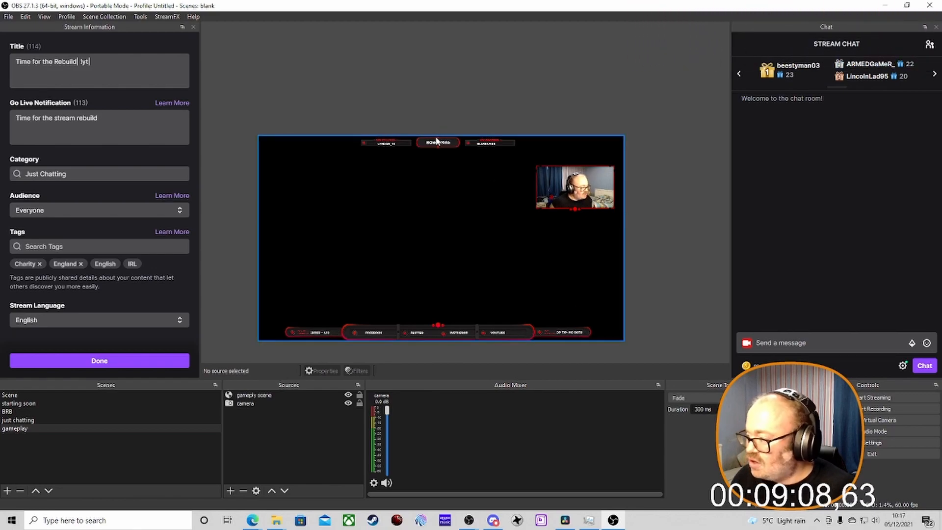
Step: Open the Red Flare in-game overlay in the StreamElements editor and select the cam 4-3 layer
mouse_move(252, 520)
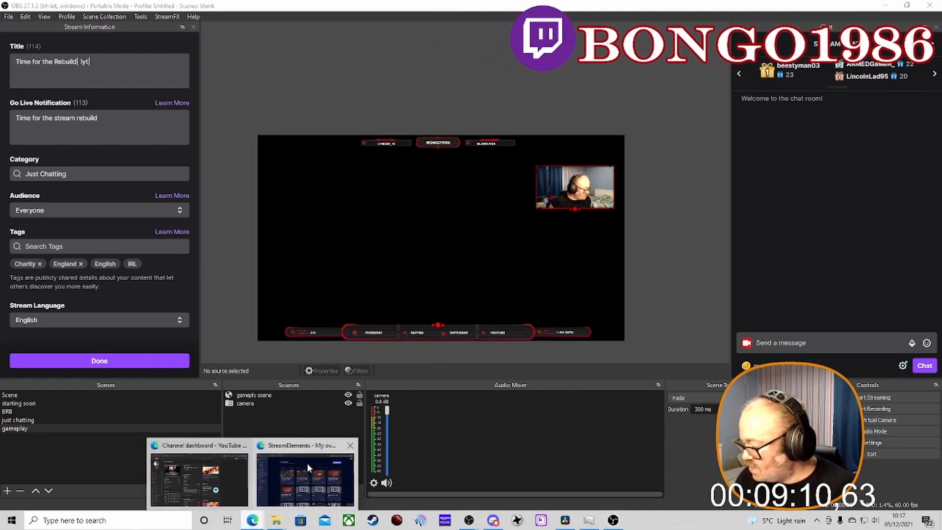
click(301, 462)
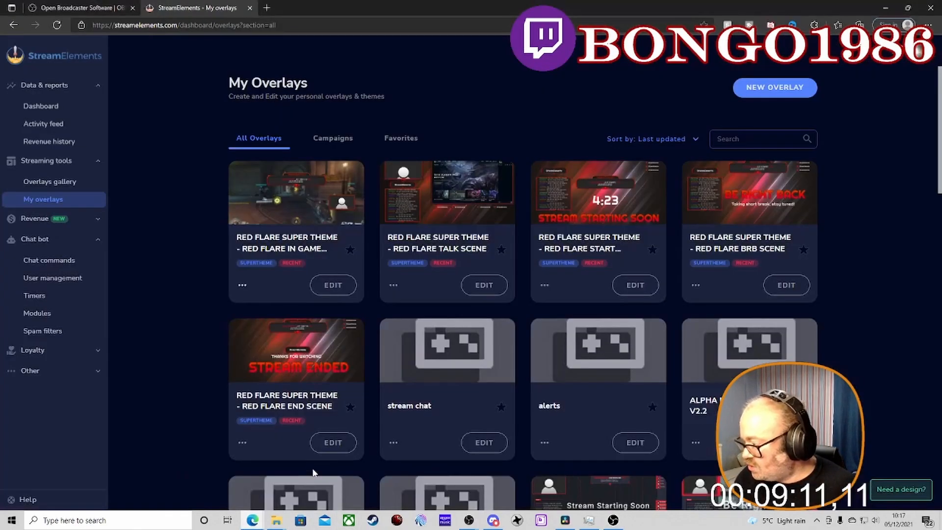
click(337, 291)
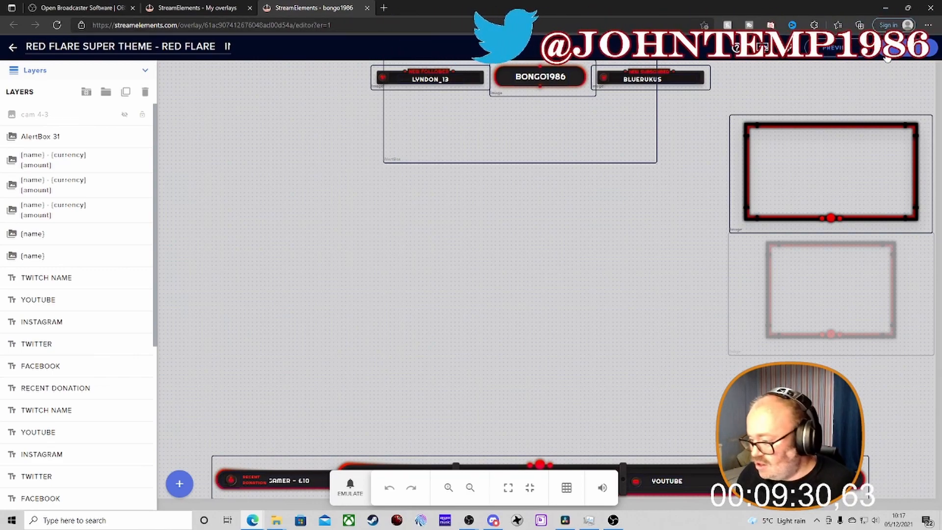
click(828, 298)
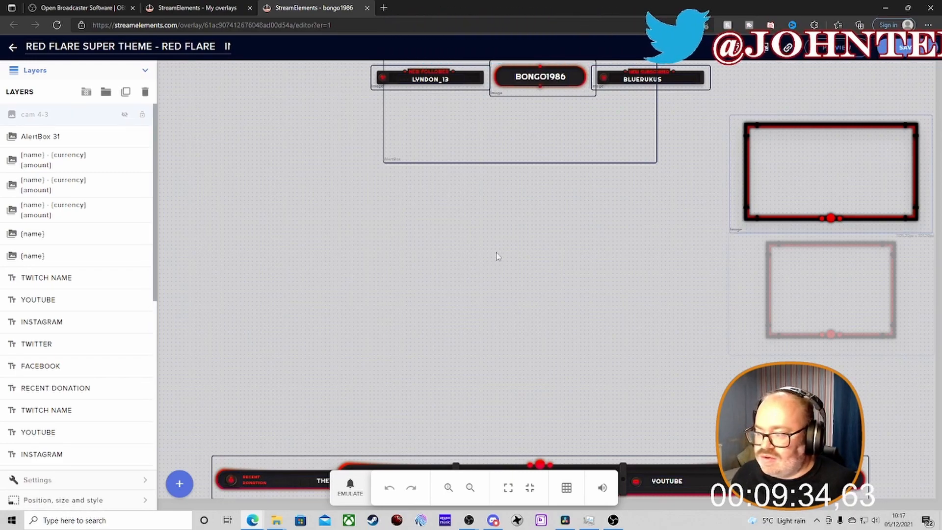
Step: Emulate a test follower alert, then move the browser window down to reveal OBS
click(350, 487)
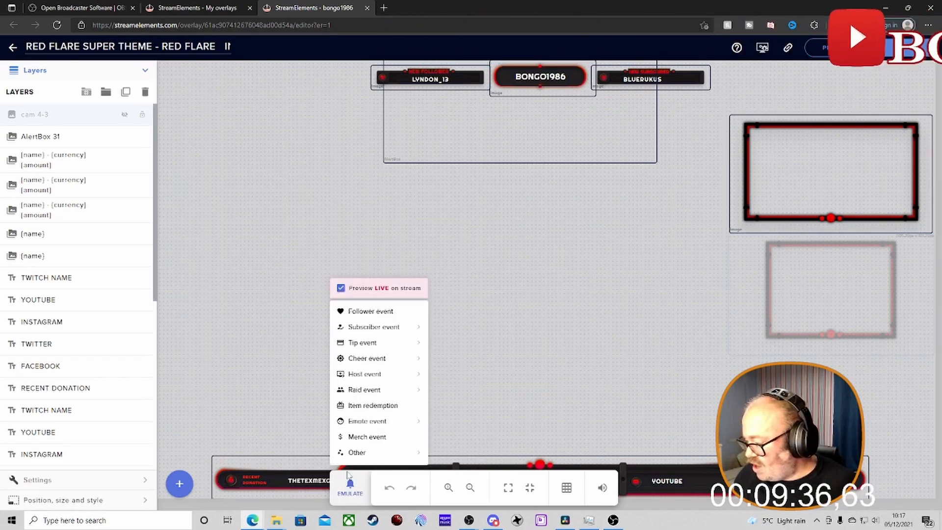
click(355, 311)
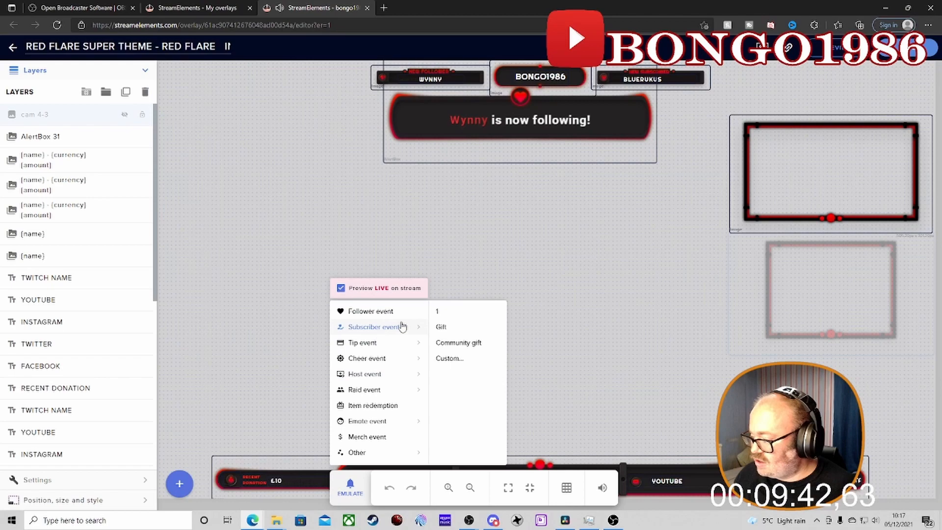
mouse_move(431, 326)
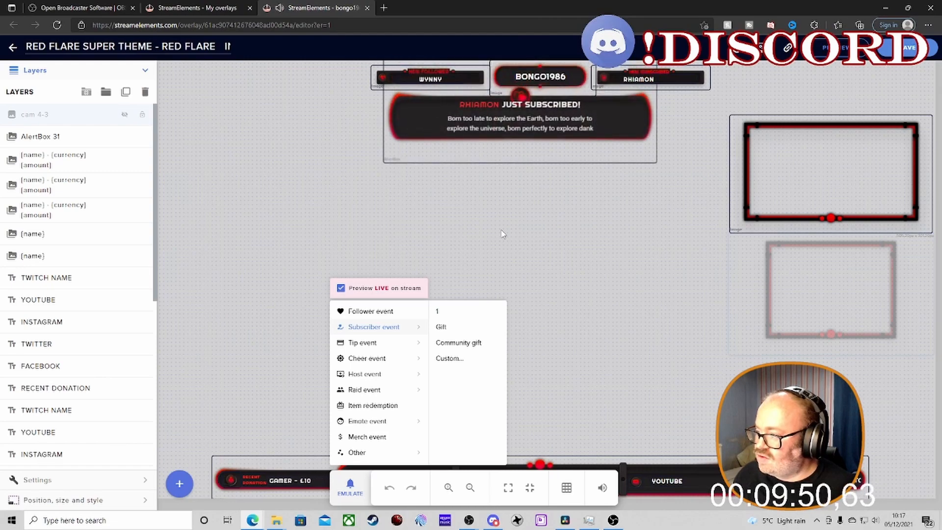
drag(802, 7, 941, 31)
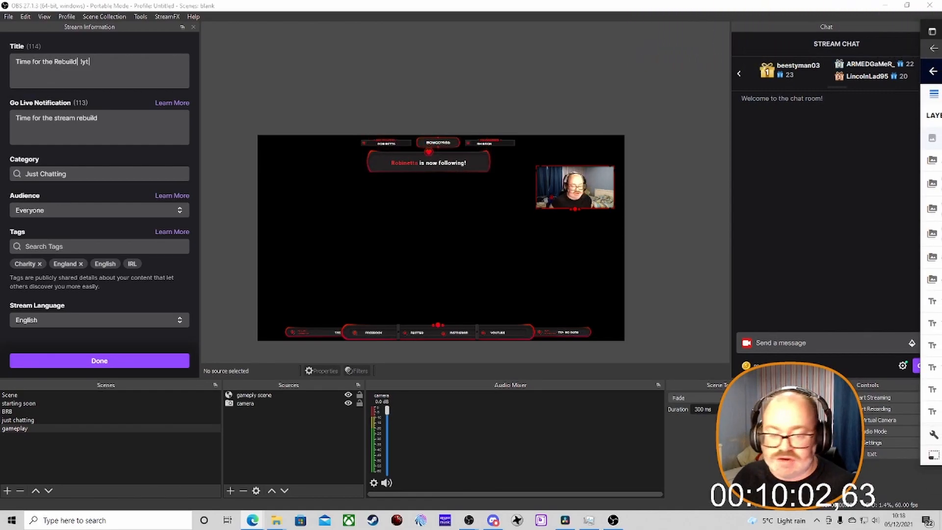
Step: Back in OBS, watch the follower alert in the gameplay preview and bring up the source types list
key(alt+Tab)
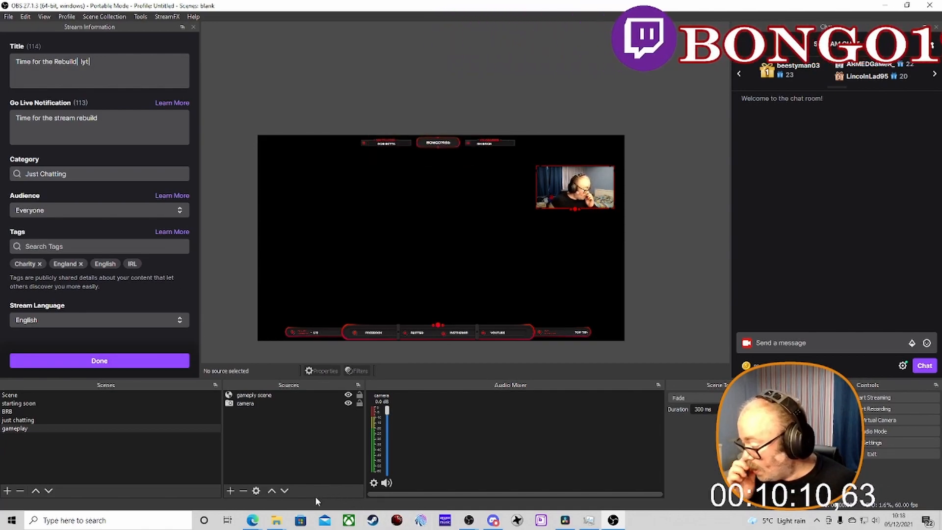
click(229, 491)
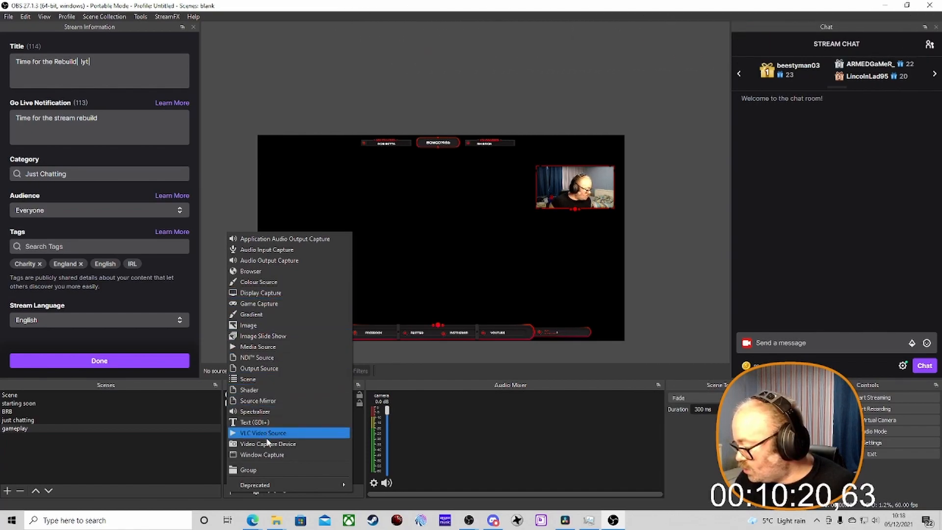
Step: Add a Window Capture source named 'internet' capturing the Edge browser window
click(263, 454)
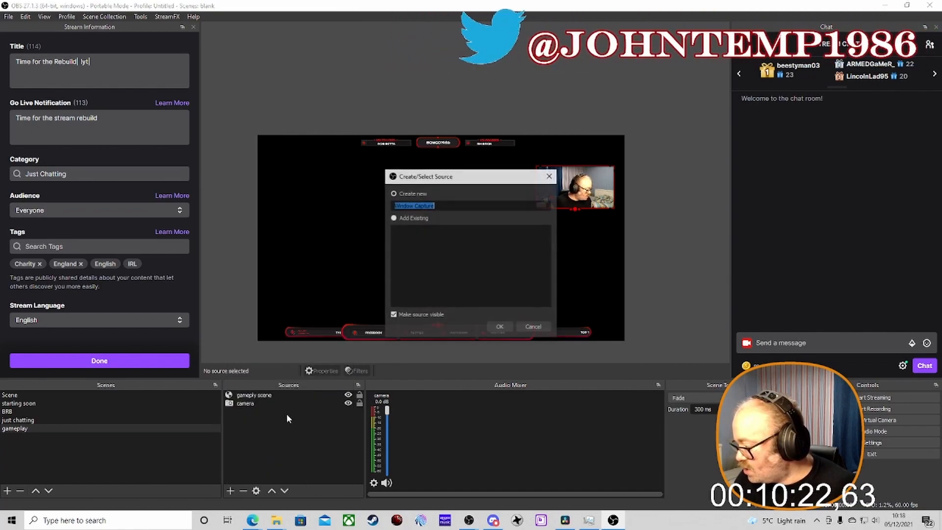
text(interne)
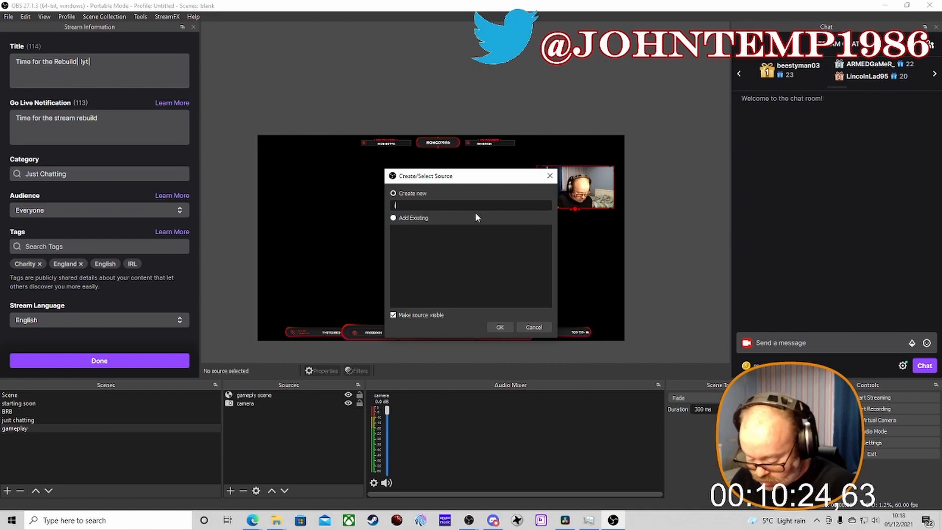
text(t)
key(Return)
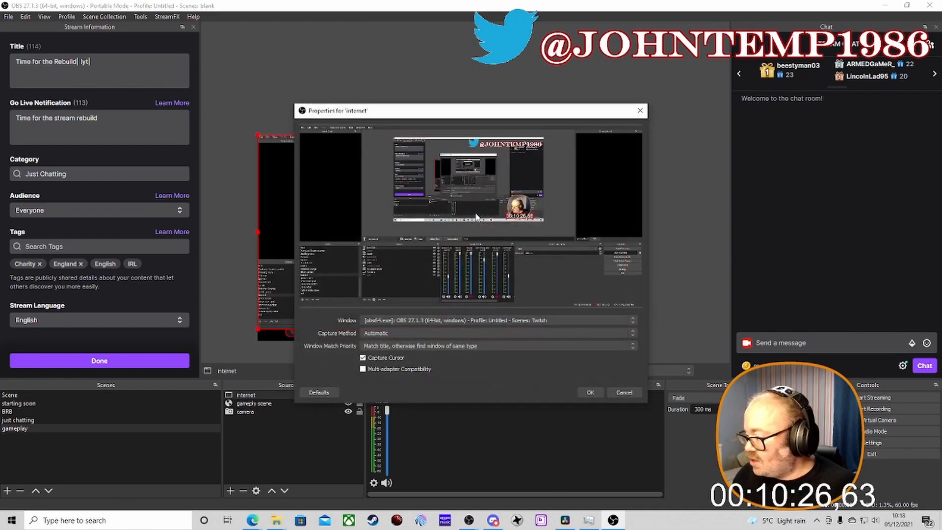
click(414, 321)
click(409, 333)
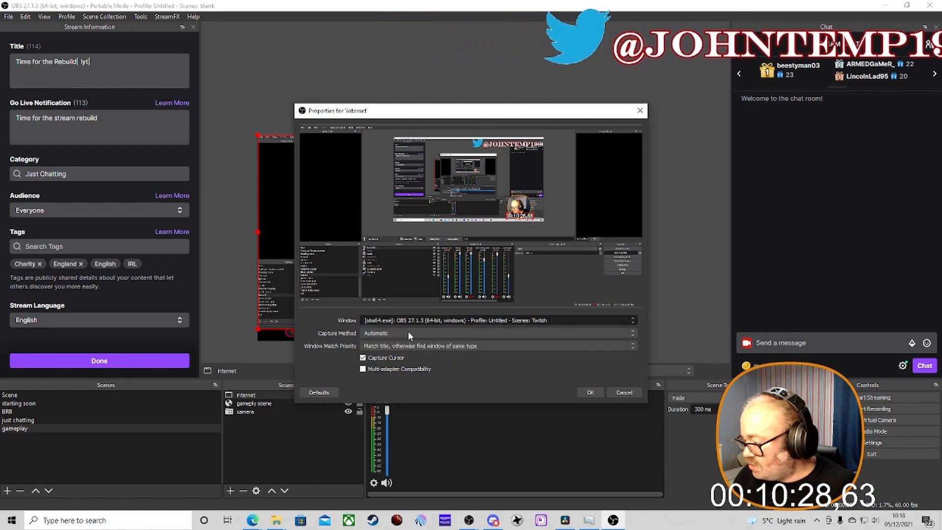
click(592, 392)
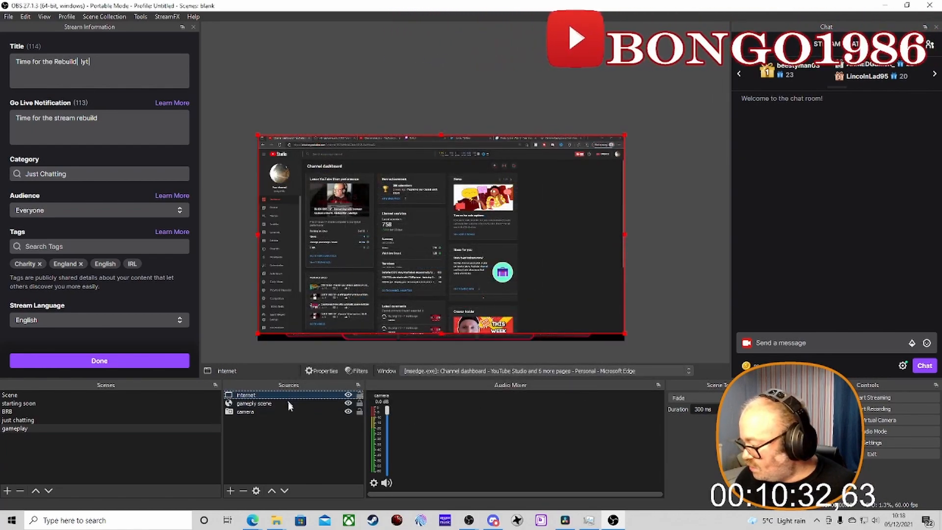
Step: Move 'internet' to the bottom layer and show the win-capture-audio forum page in Edge
click(286, 492)
click(286, 491)
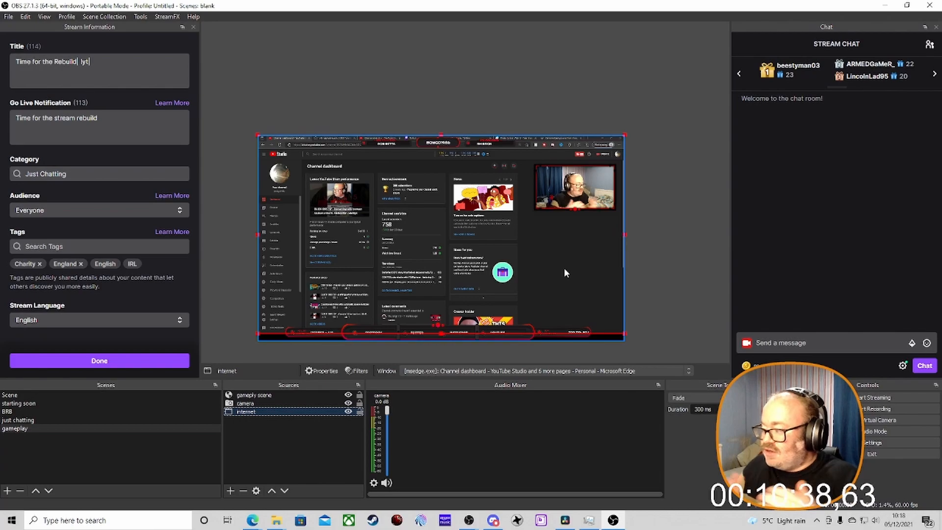
mouse_move(254, 518)
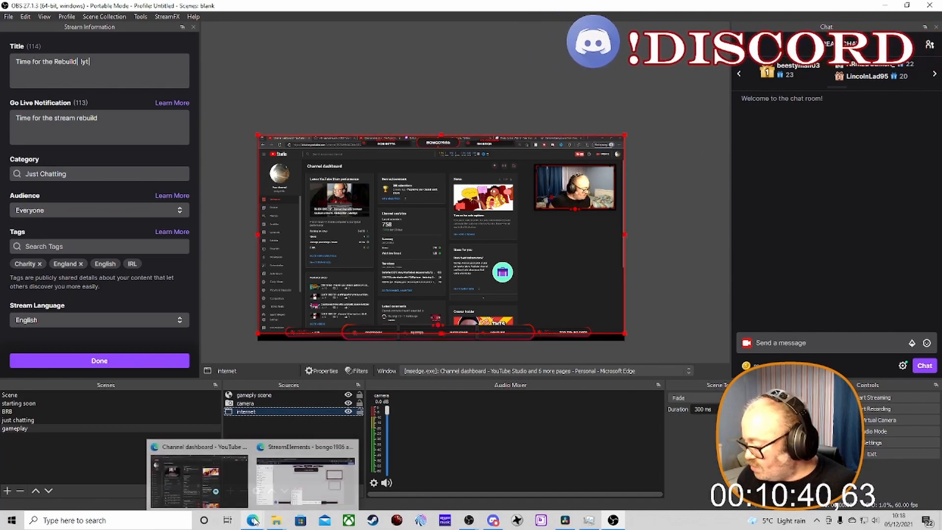
click(225, 498)
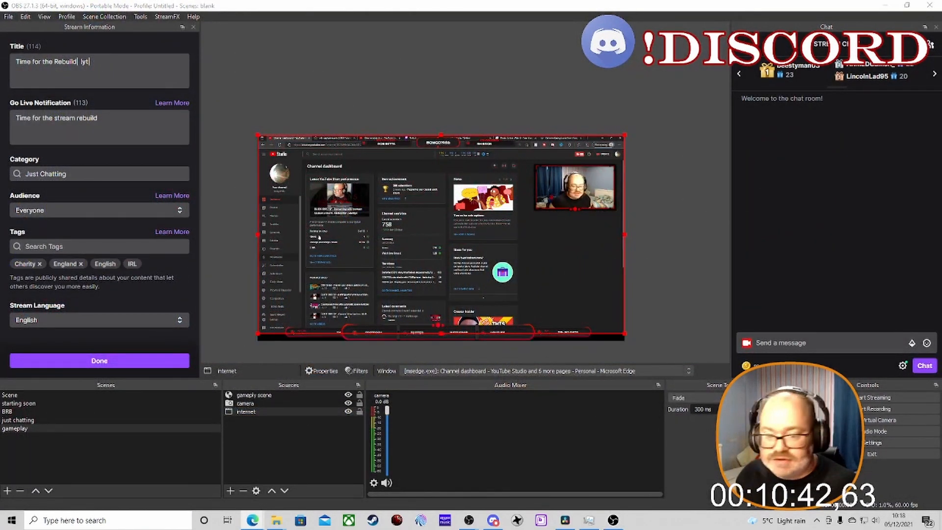
click(335, 138)
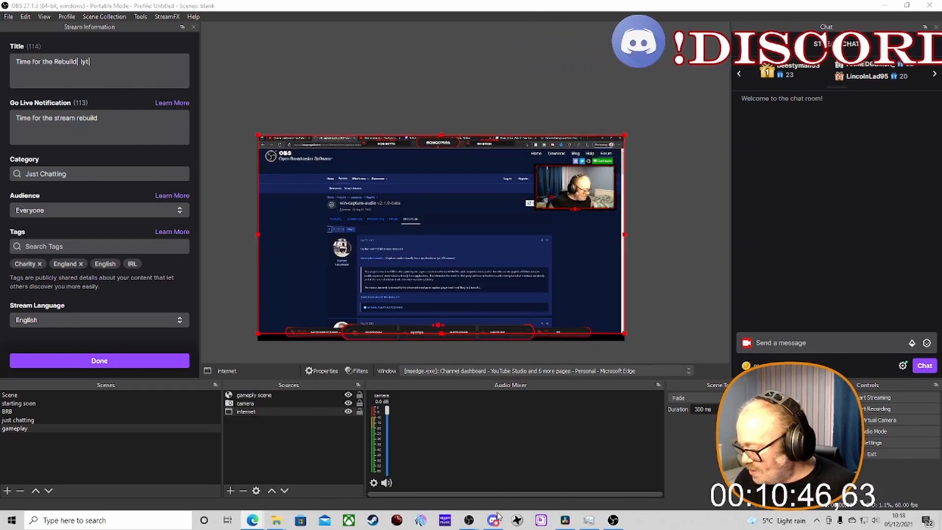
mouse_move(469, 522)
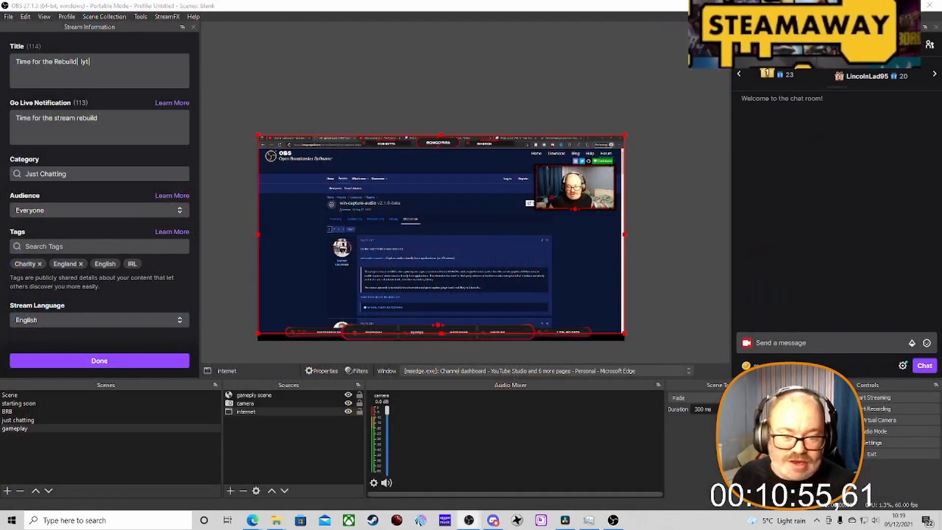
drag(941, 156, 409, 138)
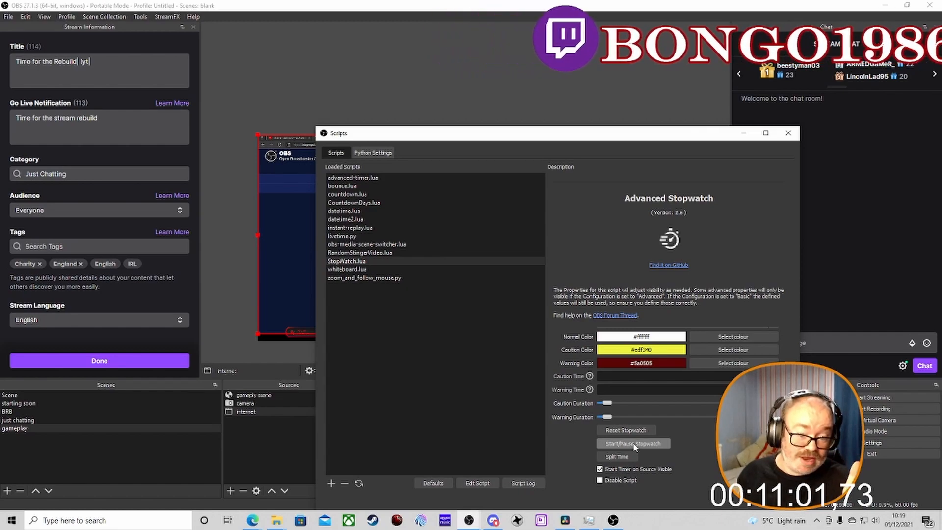
drag(613, 137, 941, 178)
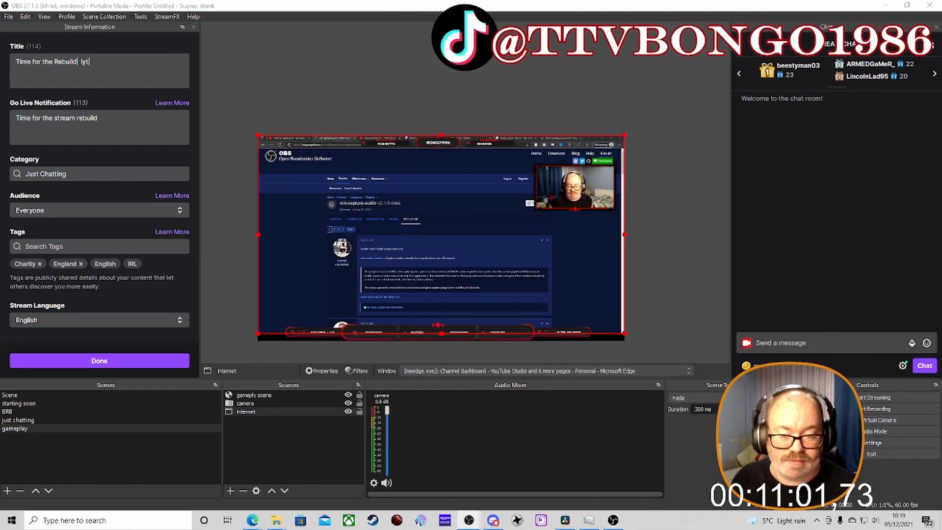